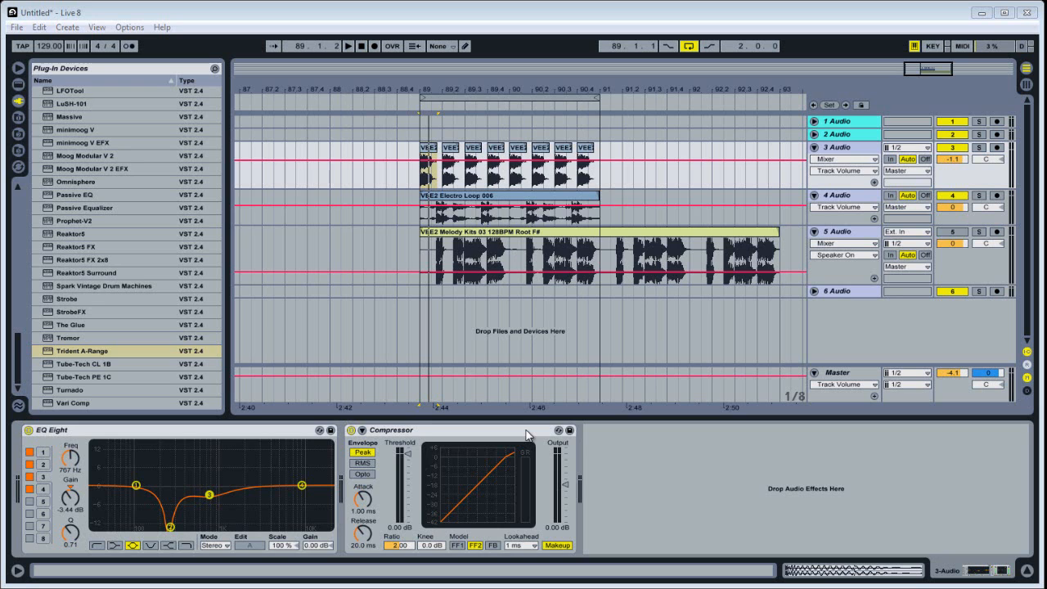
Step: Show the 5 Audio track's device chain and examine its EQ Eight and two Compressors
left_click(988, 247)
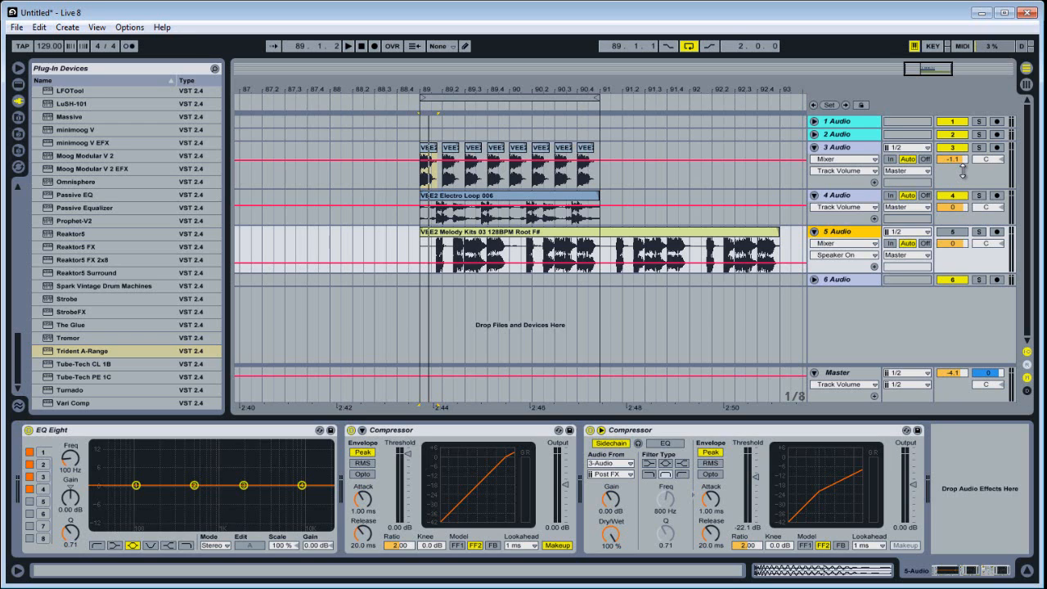
left_click(195, 434)
left_click(389, 432)
left_click(632, 434)
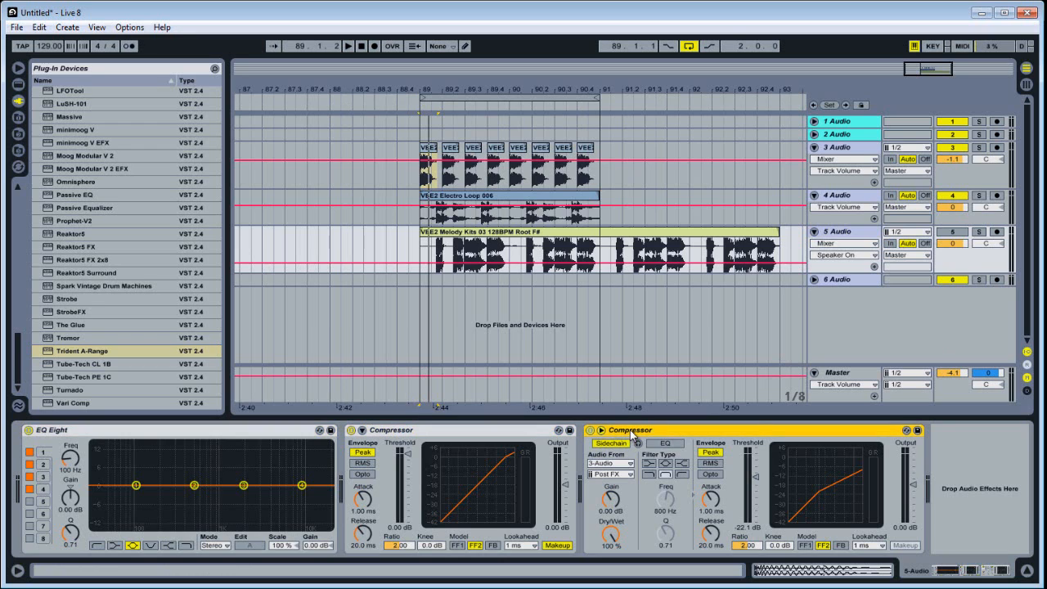
left_click(91, 436)
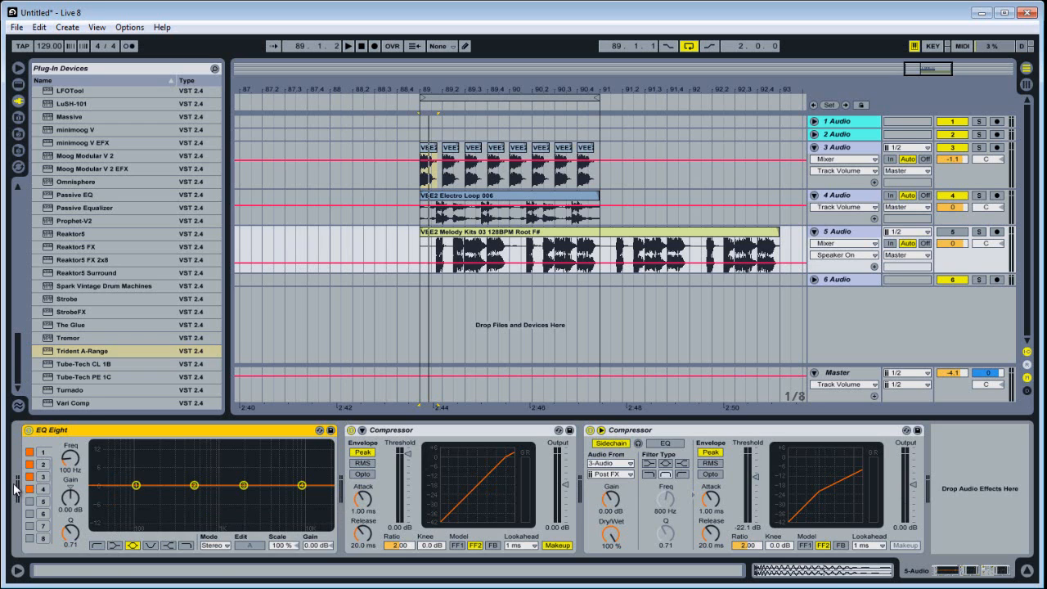
Step: Solo the 3 Audio track, select its first clip and play it to check the levels
left_click(982, 149)
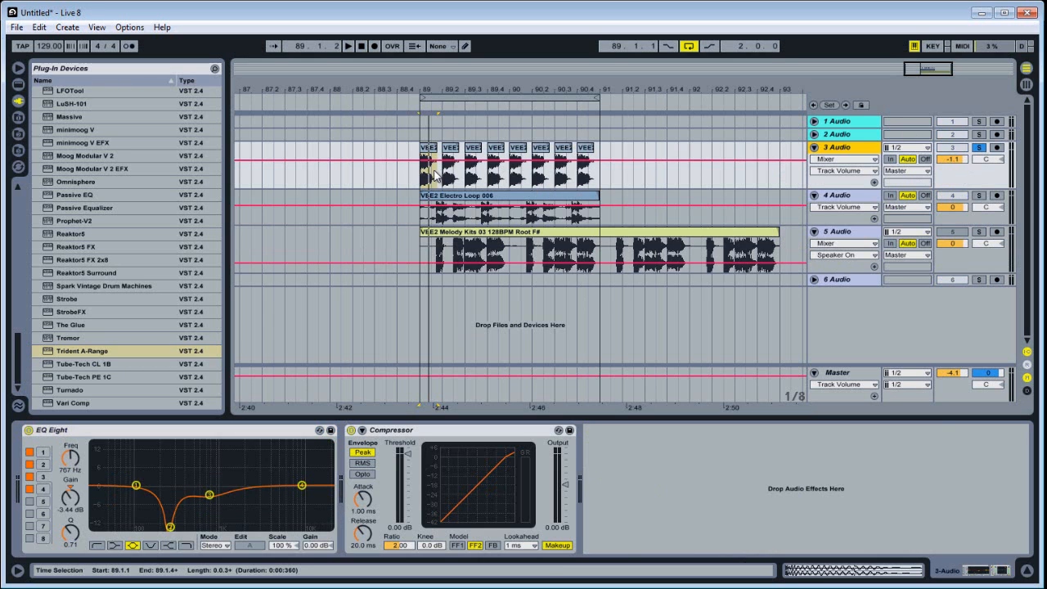
left_click_drag(437, 176, 420, 175)
key("space")
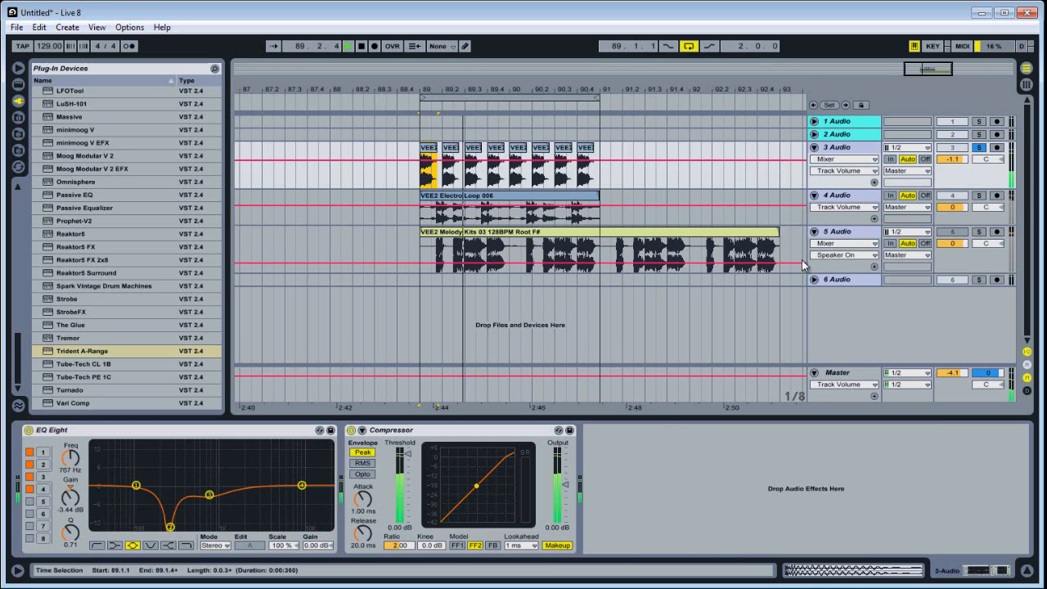
Step: Solo the 4 Audio track and play its Electro Loop 006 clip to check the level entering EQ Eight
left_click(967, 211)
left_click(978, 195)
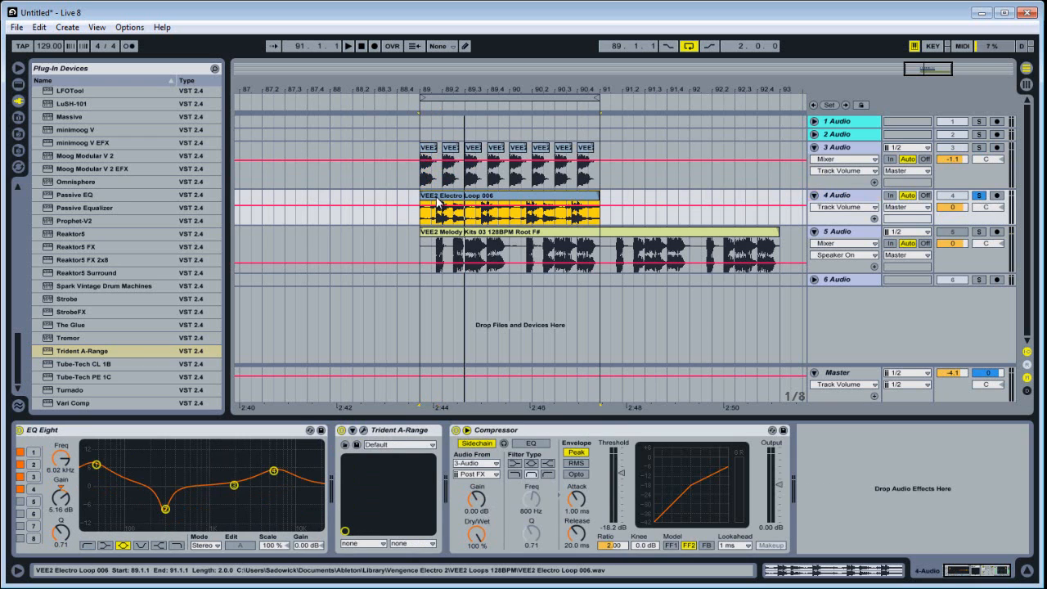
key("space")
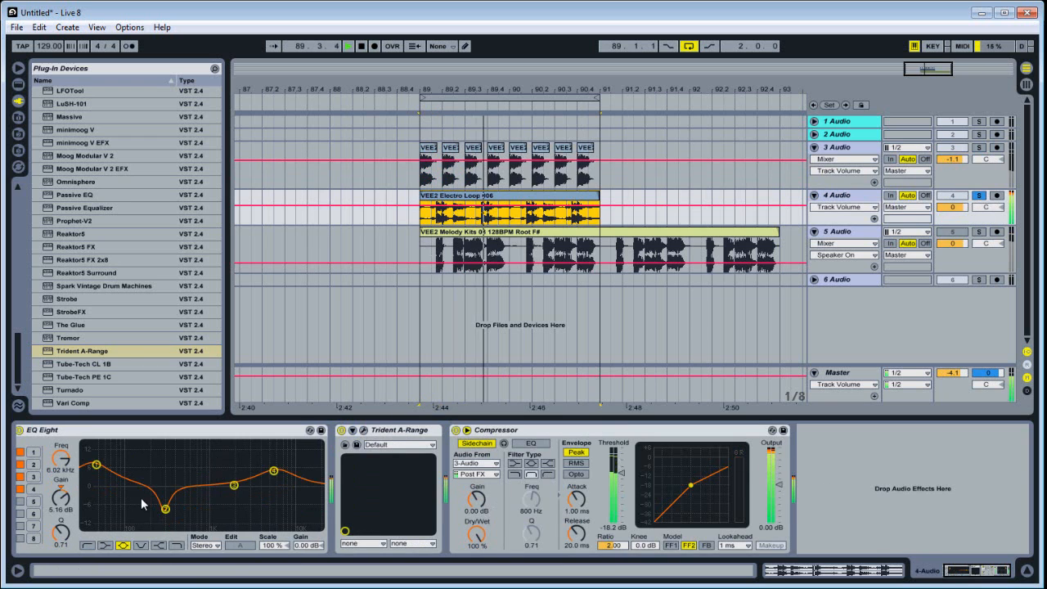
left_click(945, 568)
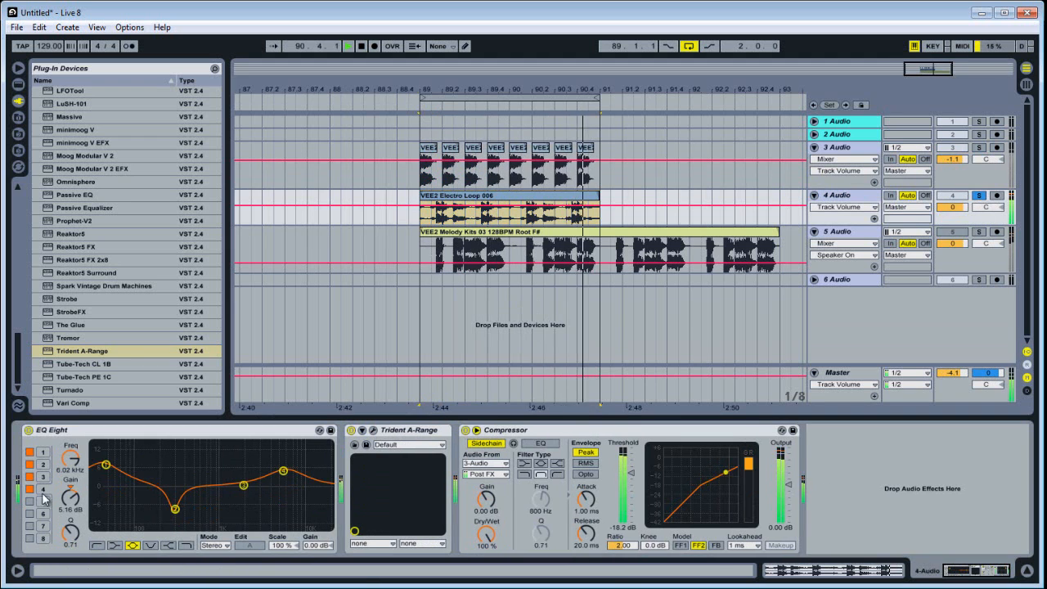
key("space")
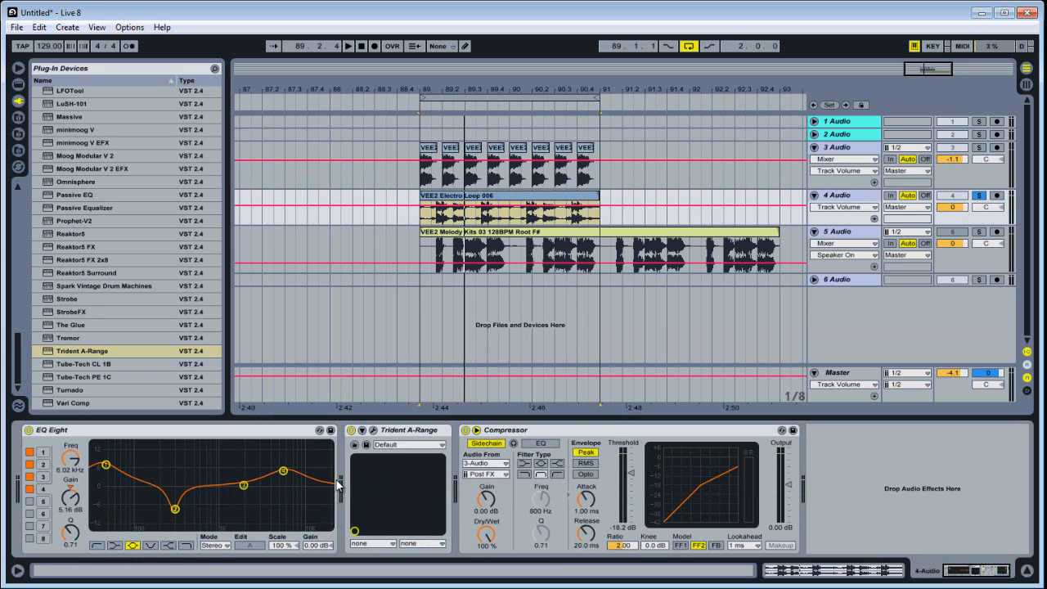
Step: Replay the 4 Audio loop to check the level after EQ Eight, and inspect the Trident A-Range plug-in's interface
key("space")
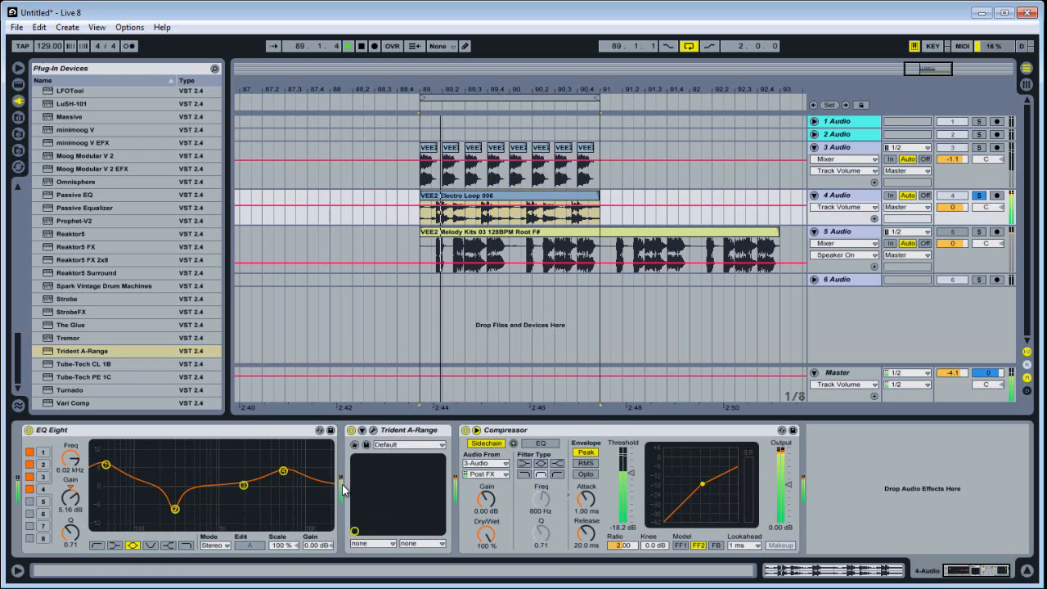
key("space")
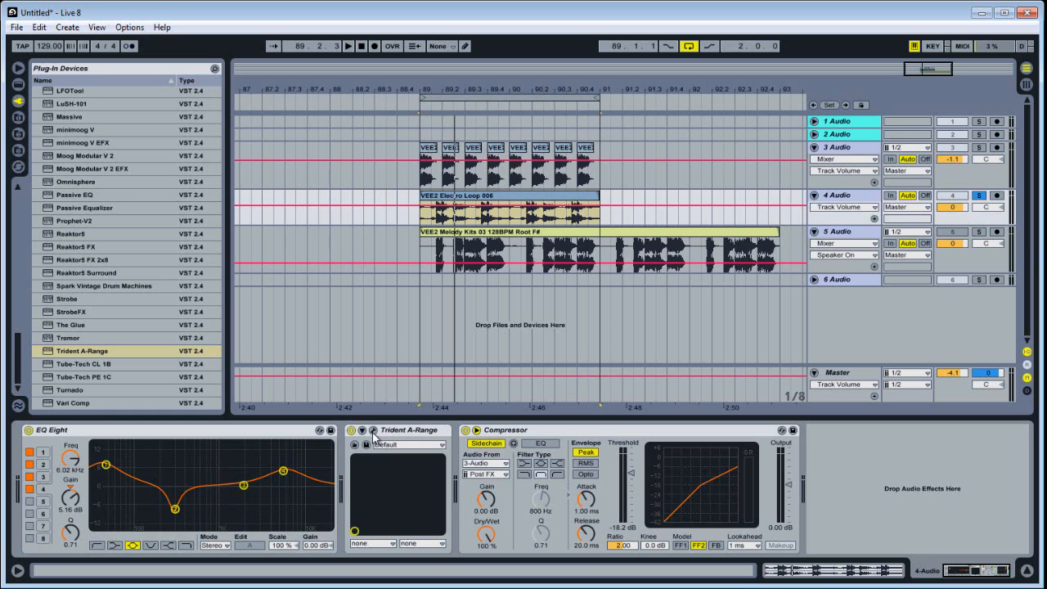
left_click(373, 431)
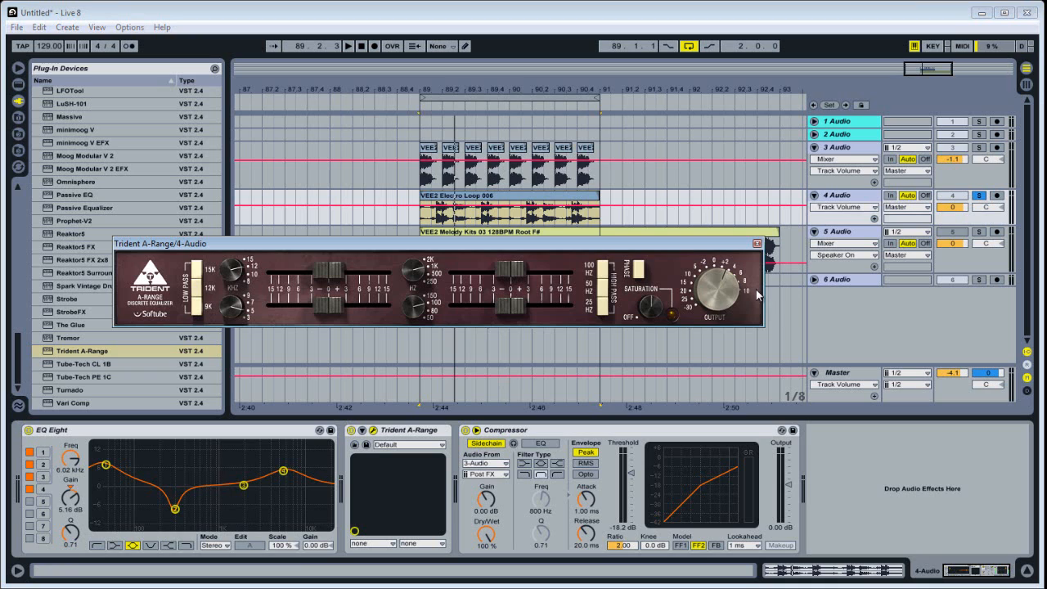
left_click(757, 243)
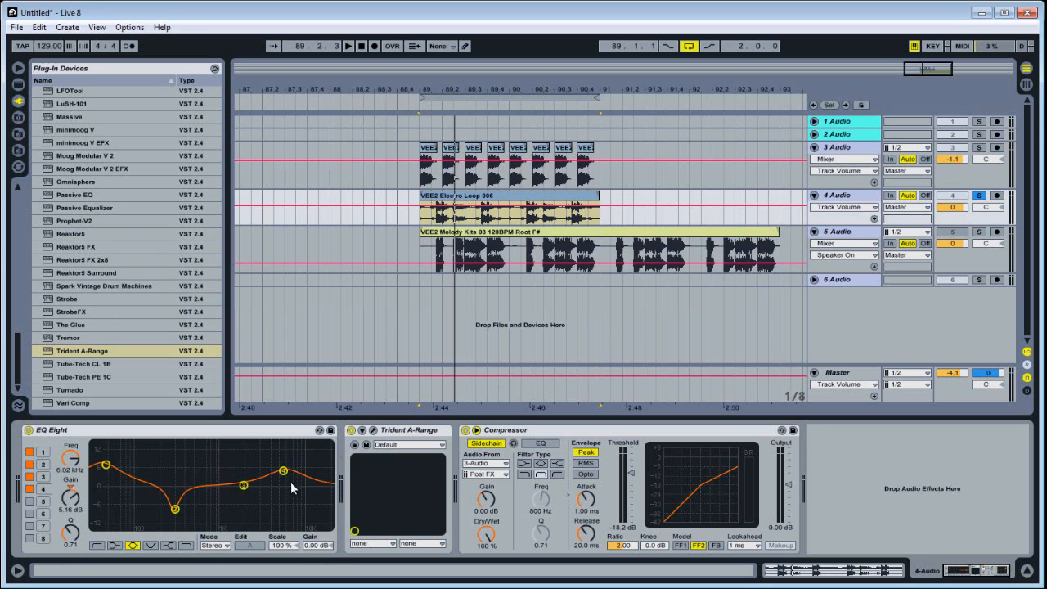
Step: Set the output gain of EQ Eight on 4 Audio to -3.94 dB and audition the loop
left_click_drag(325, 546, 325, 554)
key("space")
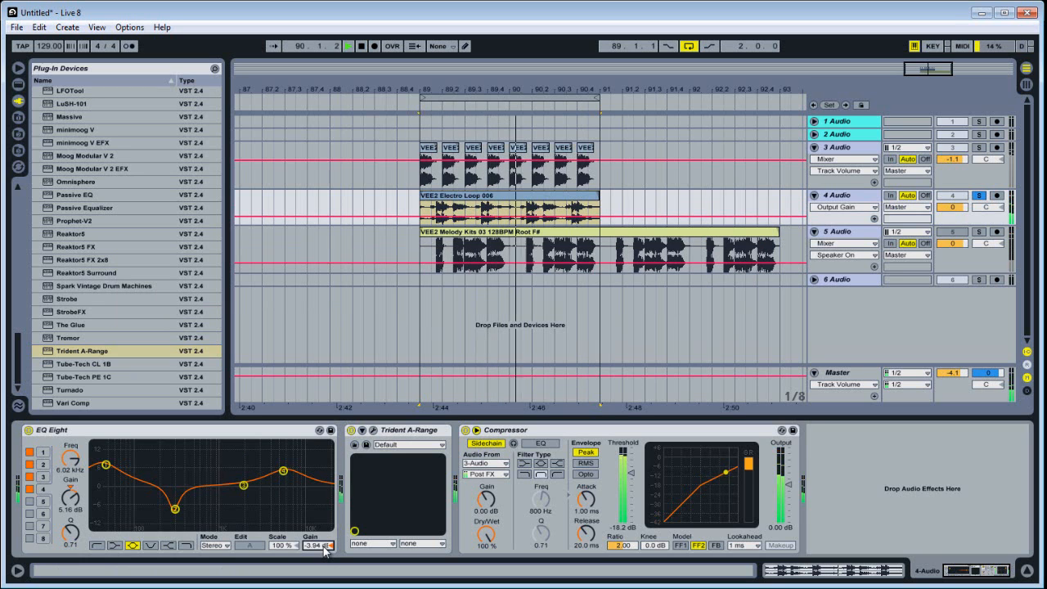
key("space")
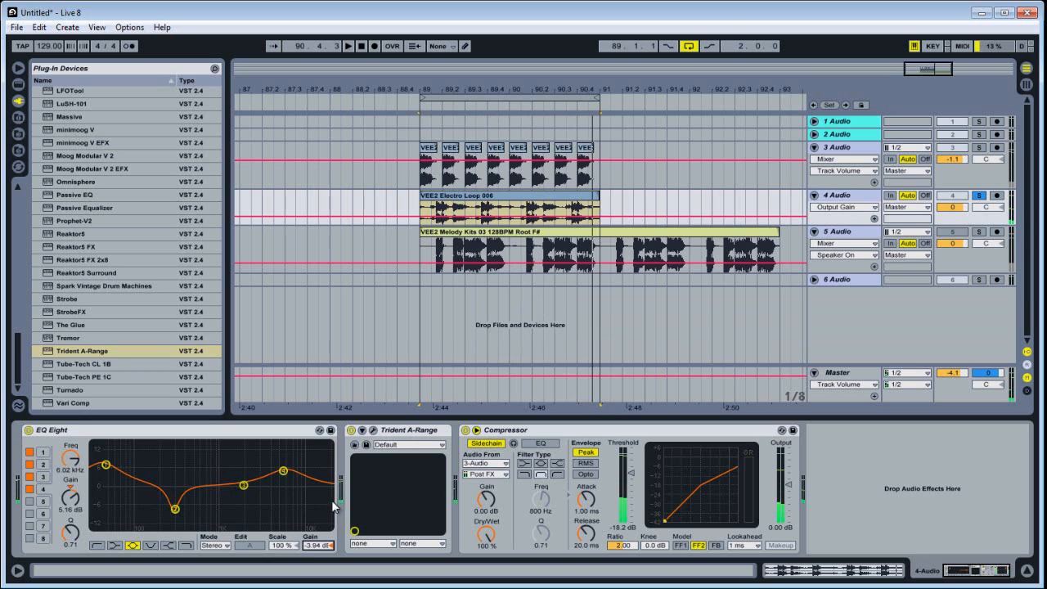
Step: Play the 4 Audio loop to check the level passing from EQ Eight into the Trident A-Range
left_click(264, 432)
left_click(400, 432)
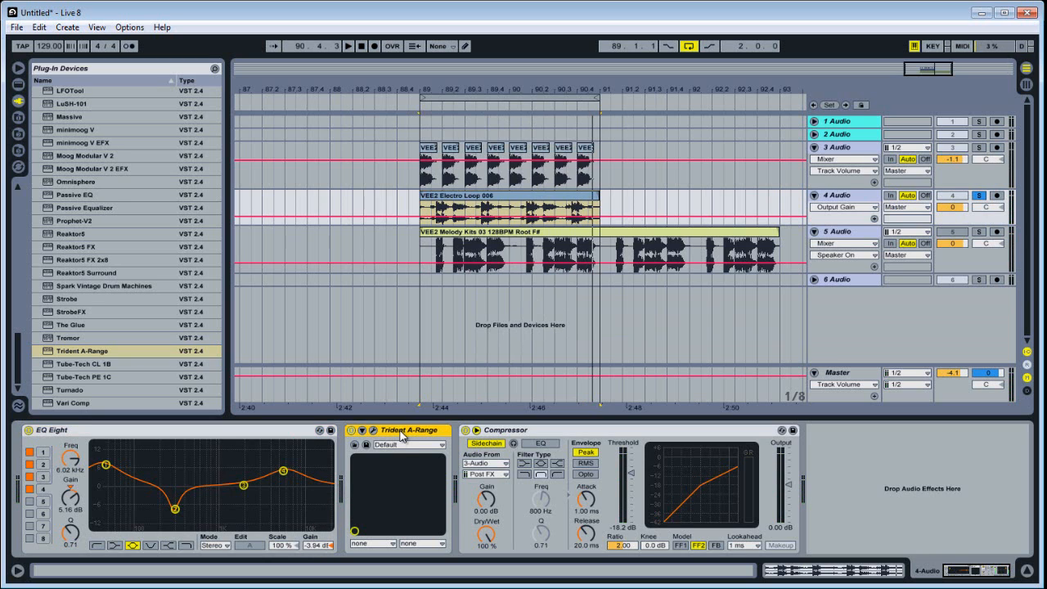
left_click(211, 433)
key("space")
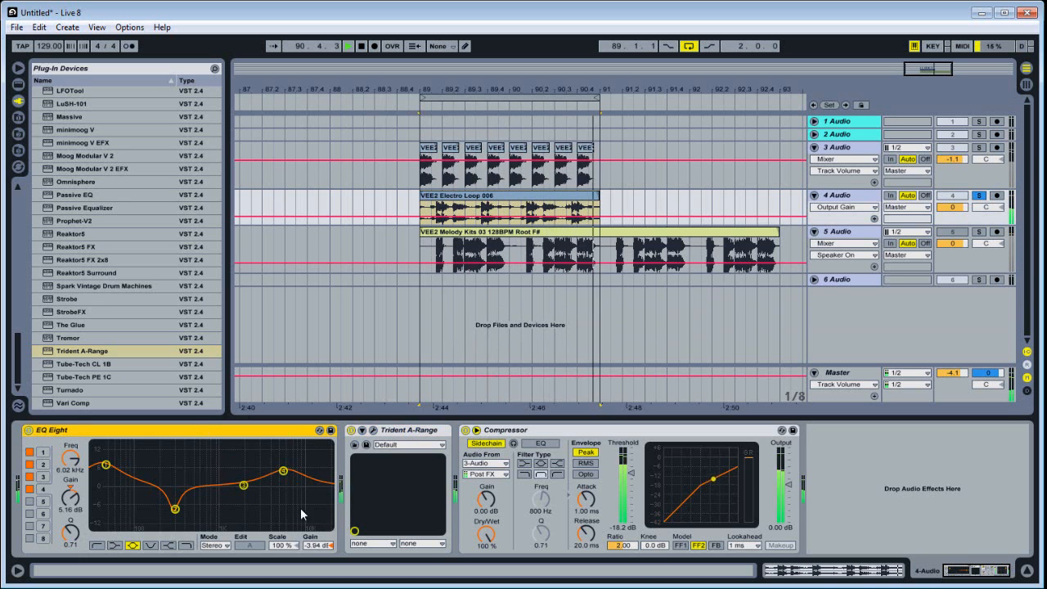
key("space")
Step: Inspect the Trident A-Range's output control on 4 Audio while playing the loop
left_click(419, 435)
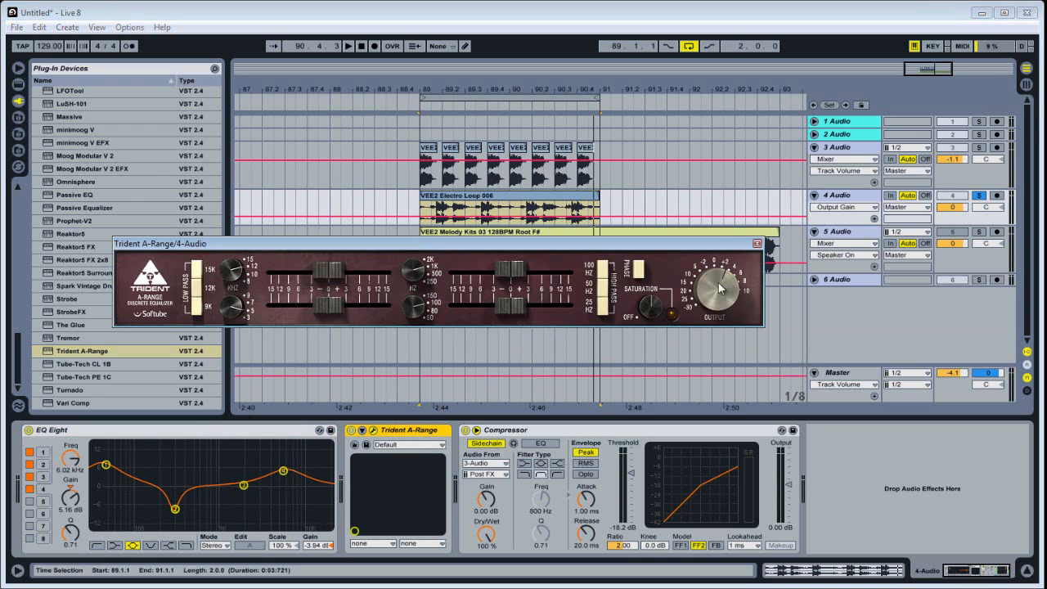
key("space")
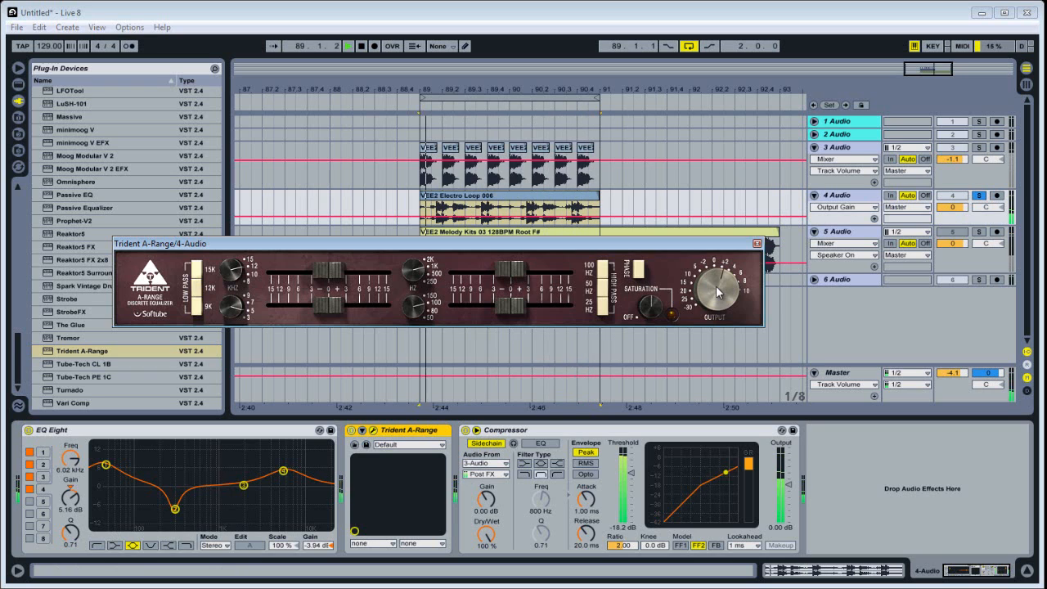
key("space")
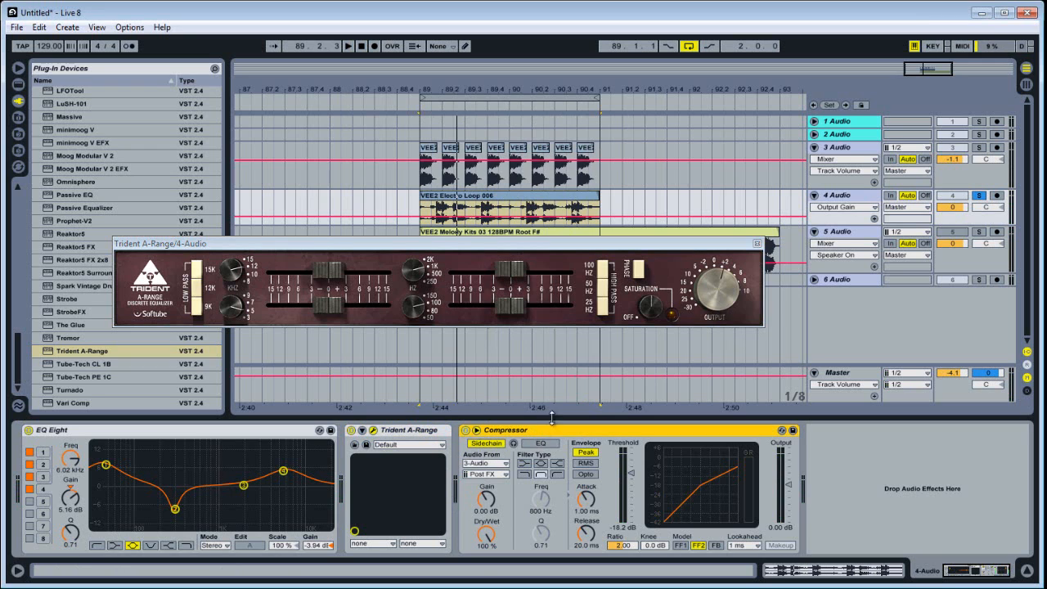
left_click(757, 243)
Step: Check the level after the 4 Audio Compressor in playback, adding the 3 Audio track to the solo
key("space")
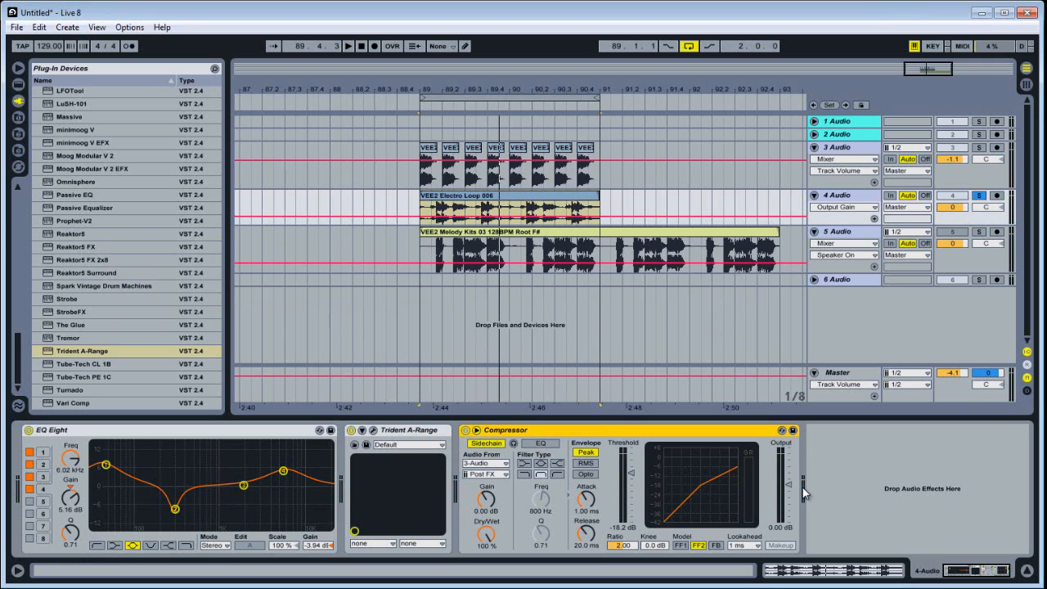
key("space")
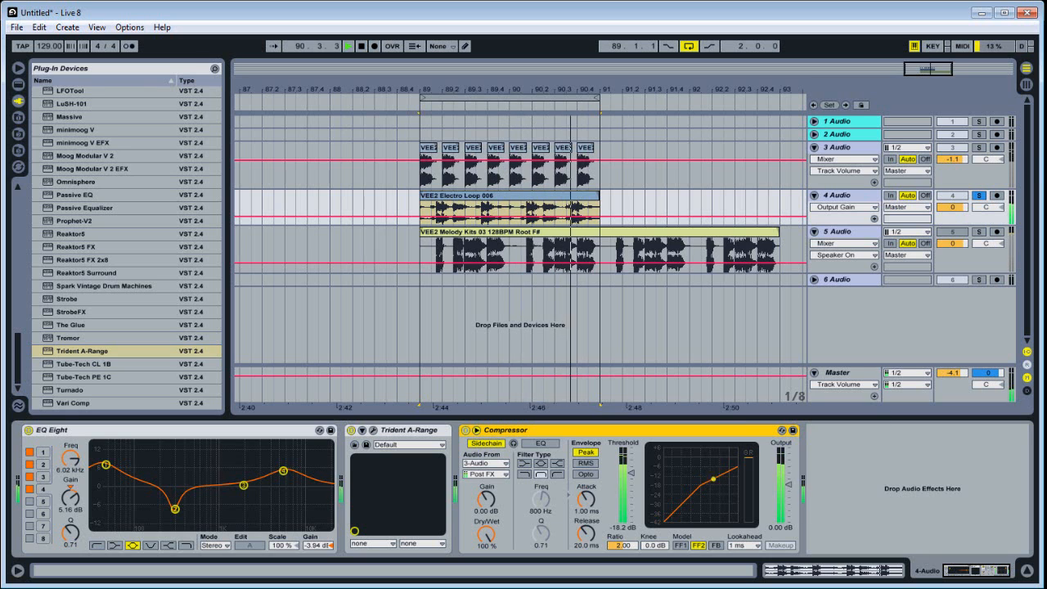
left_click(980, 147, "ctrl")
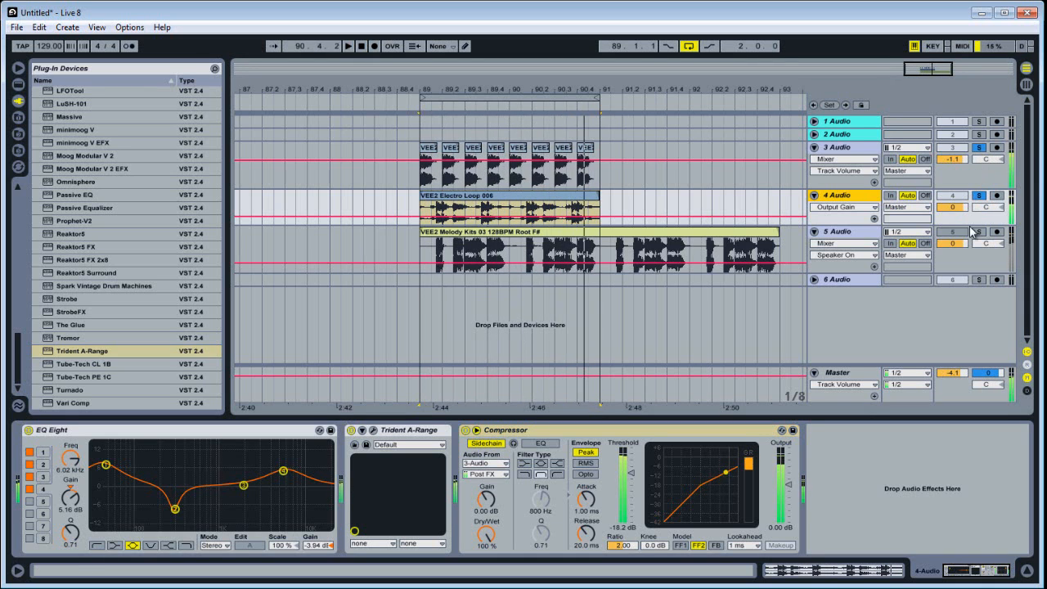
key("space")
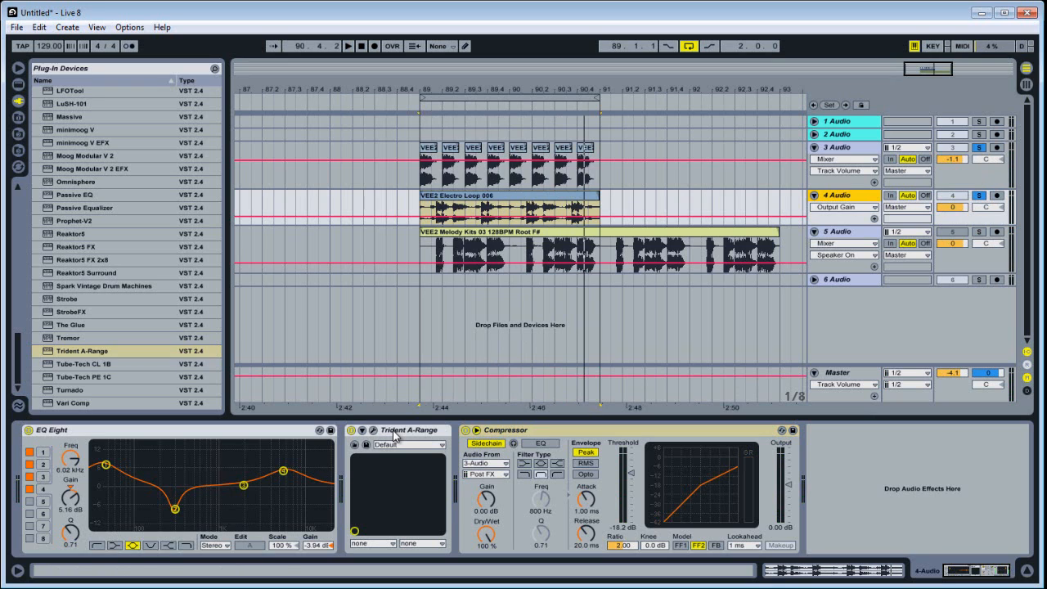
Step: Display the Track Volume automation on 4 Audio and increase the track's height
left_click_drag(953, 207, 957, 208)
right_click(956, 208)
left_click(976, 243)
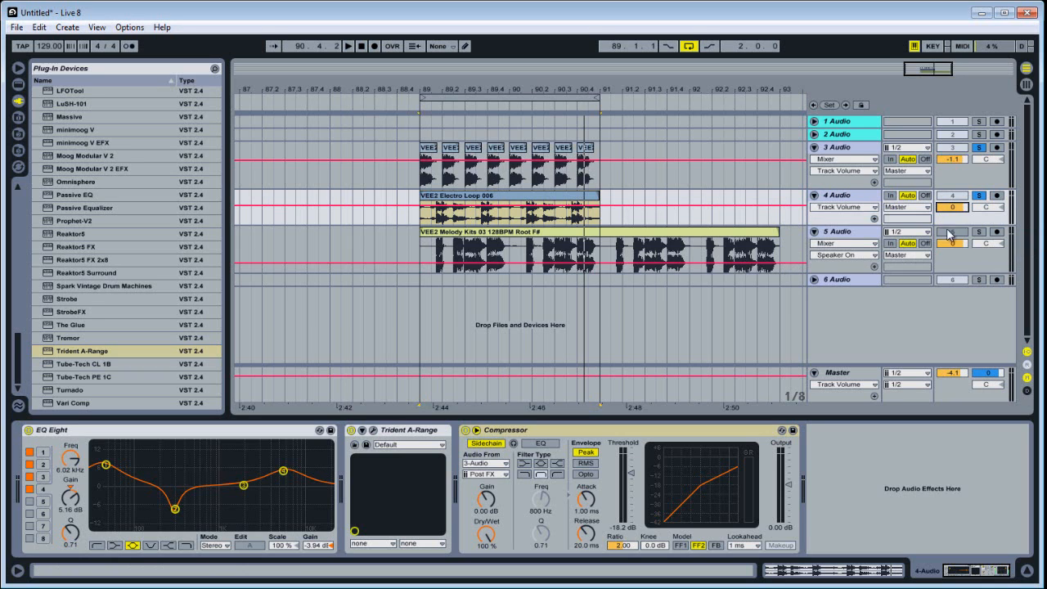
left_click_drag(967, 215, 970, 233)
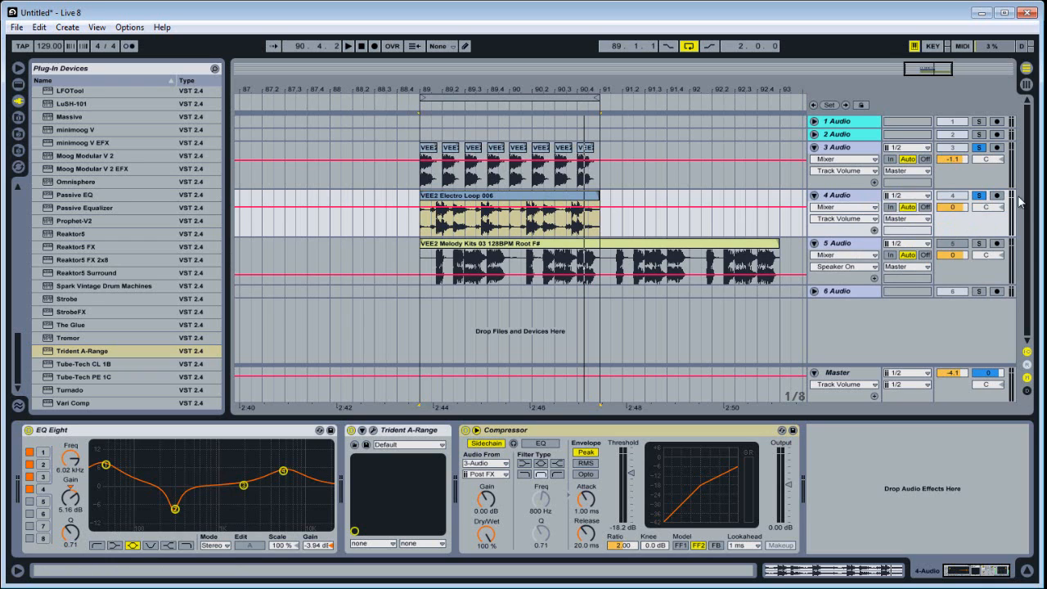
left_click_drag(1006, 219, 1006, 247)
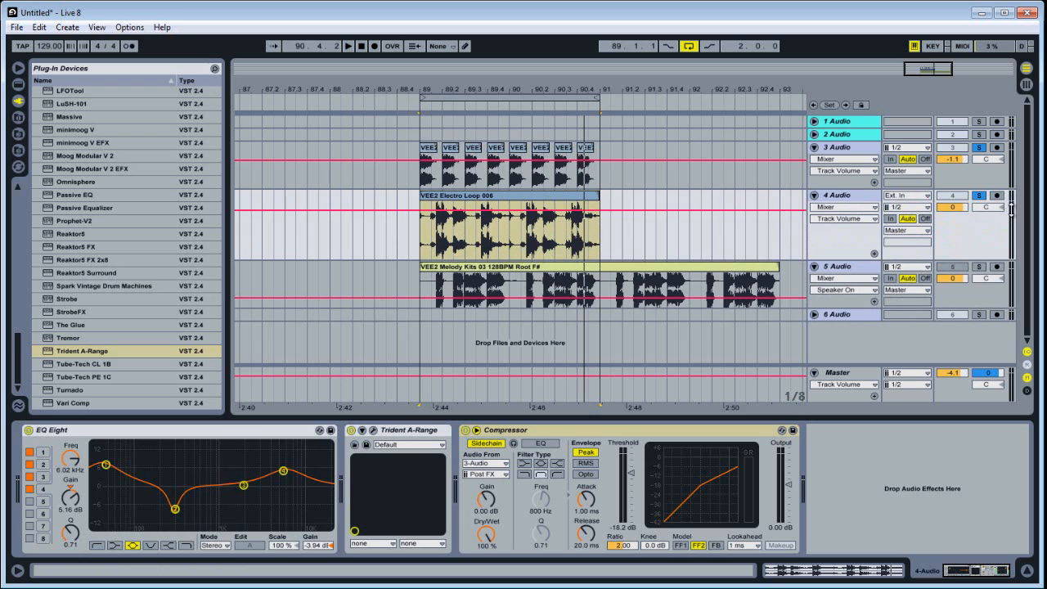
Step: Reset the peak level indicators of 5 Audio and 4 Audio in Session View, and return to Arrangement View
left_click(1027, 85)
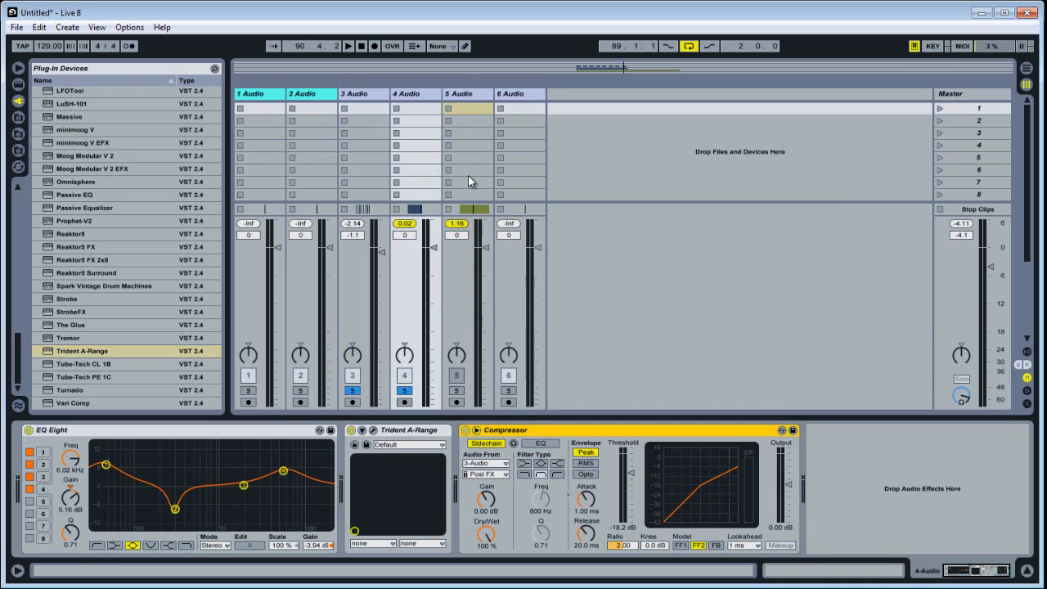
right_click(482, 254)
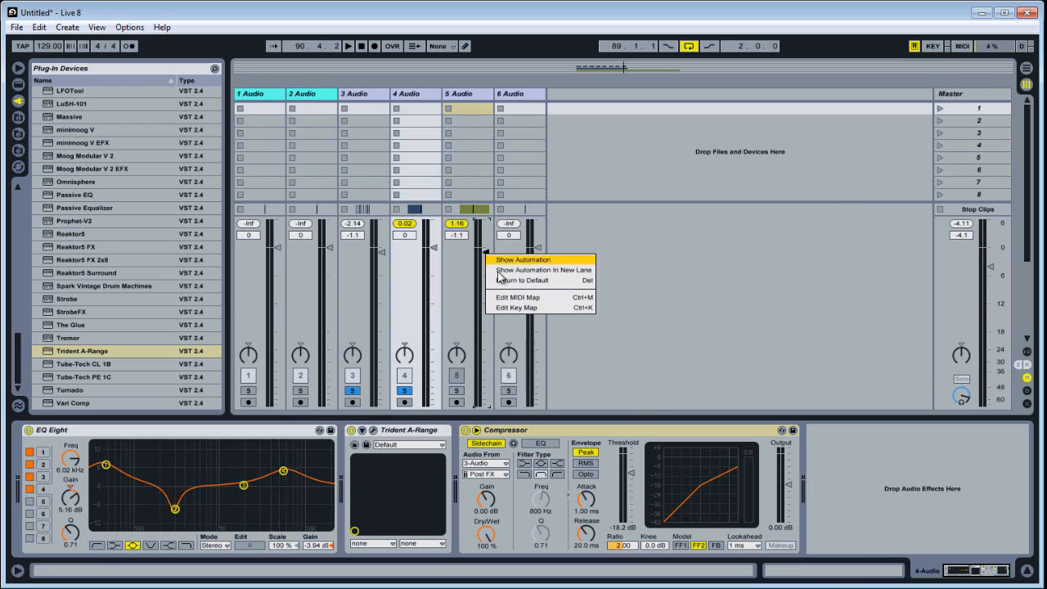
left_click(489, 253)
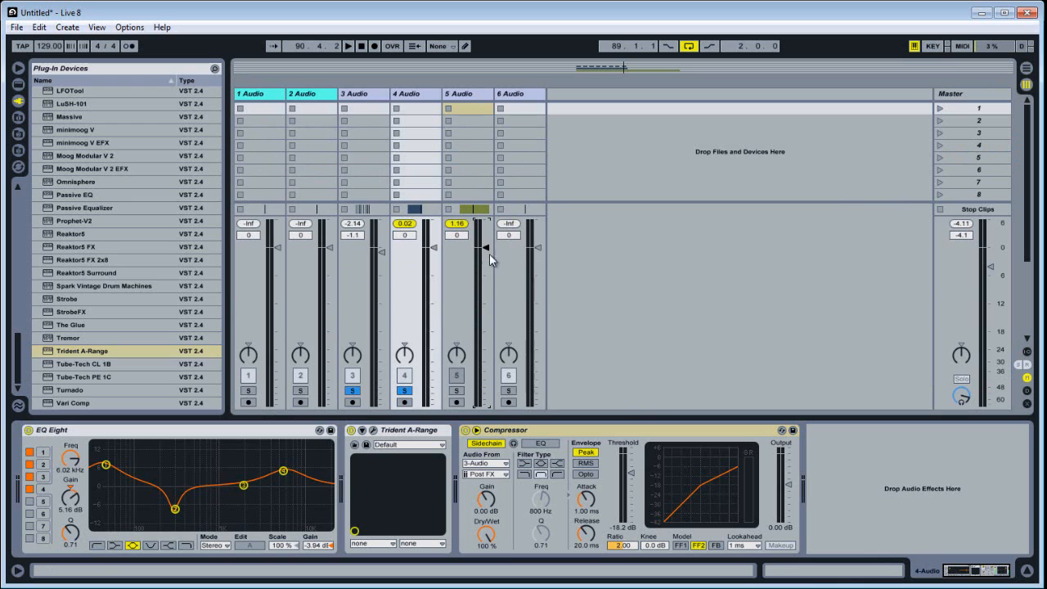
left_click(457, 223)
left_click(404, 223)
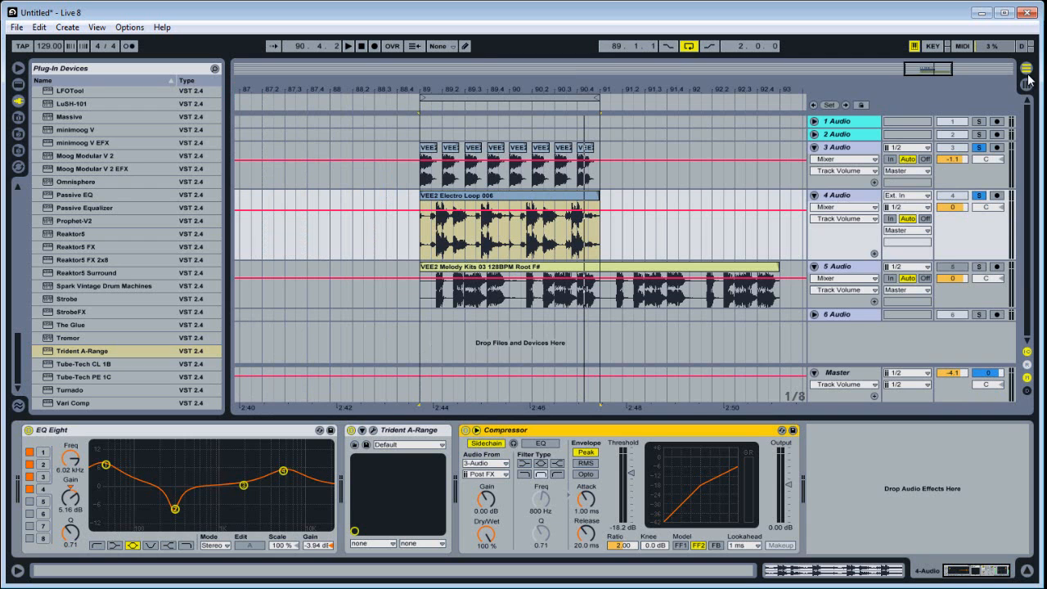
left_click(1028, 69)
Step: Solo the 5 Audio track, play it to check its levels, and show the Melody Kits clip's sample settings
left_click(951, 279)
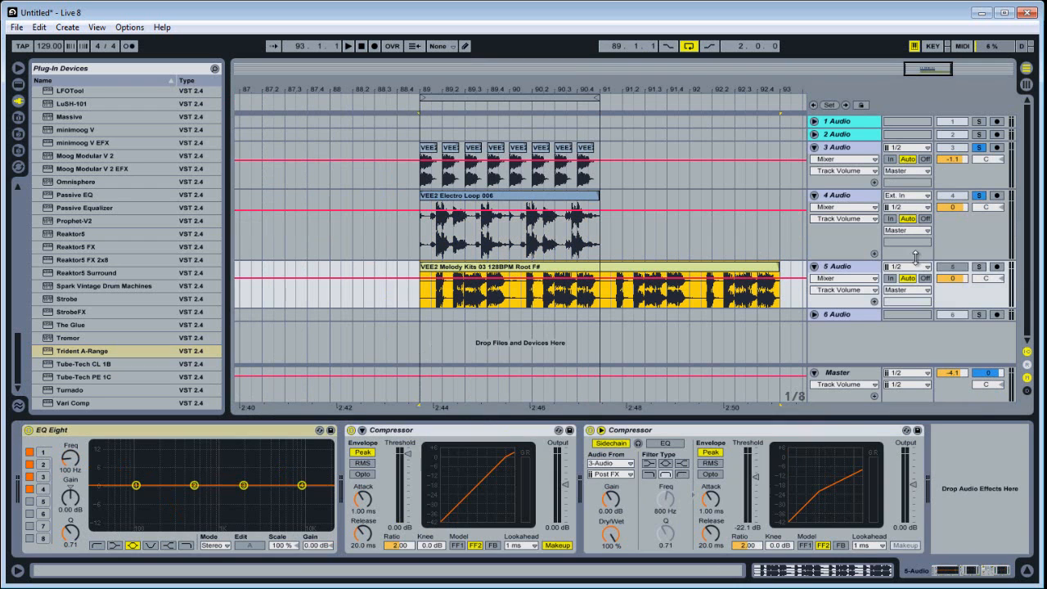
left_click(979, 267)
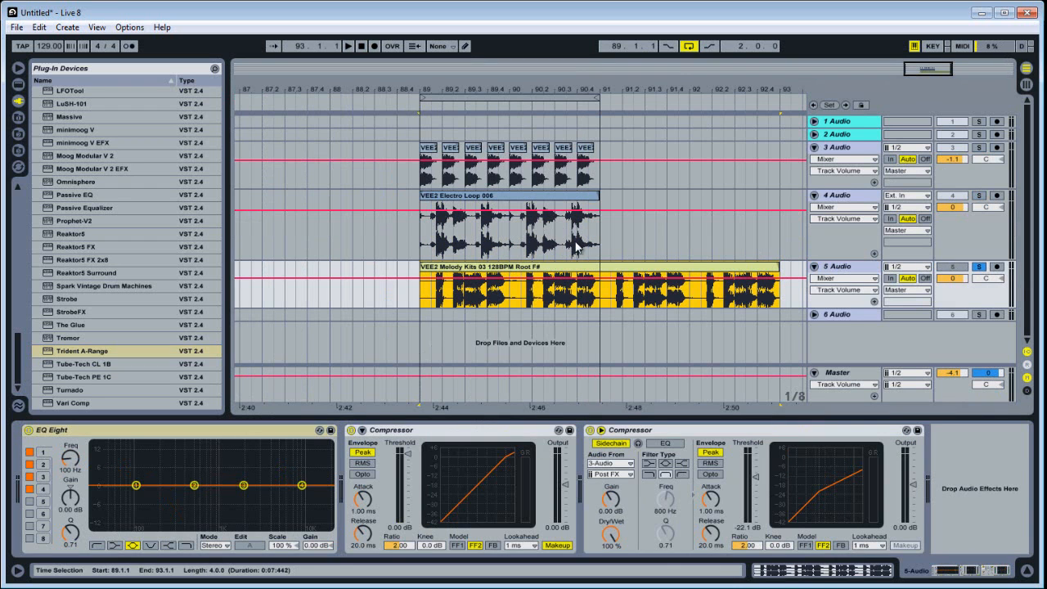
key("space")
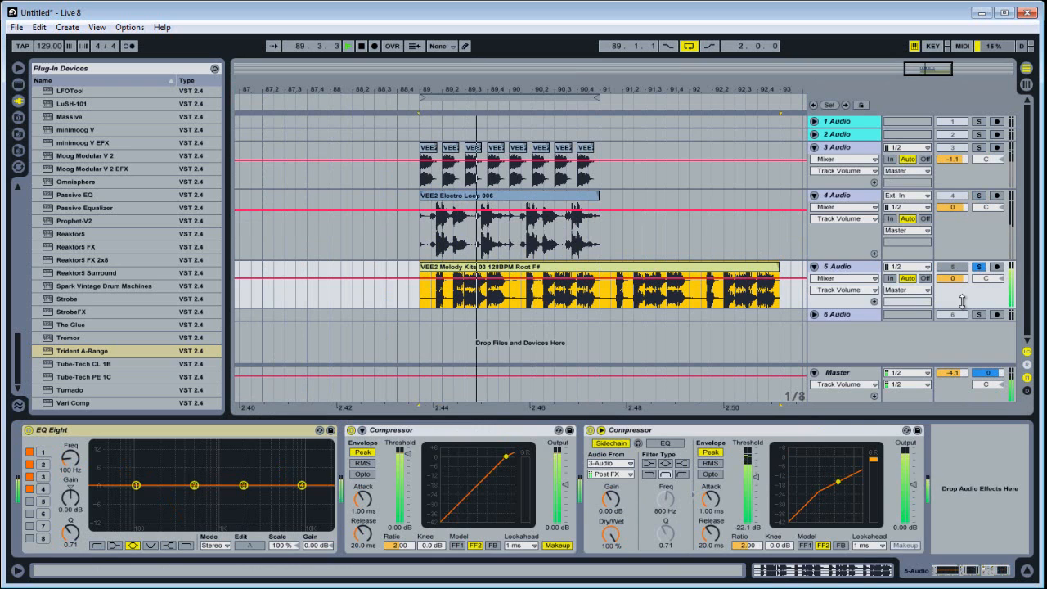
key("space")
left_click(797, 569)
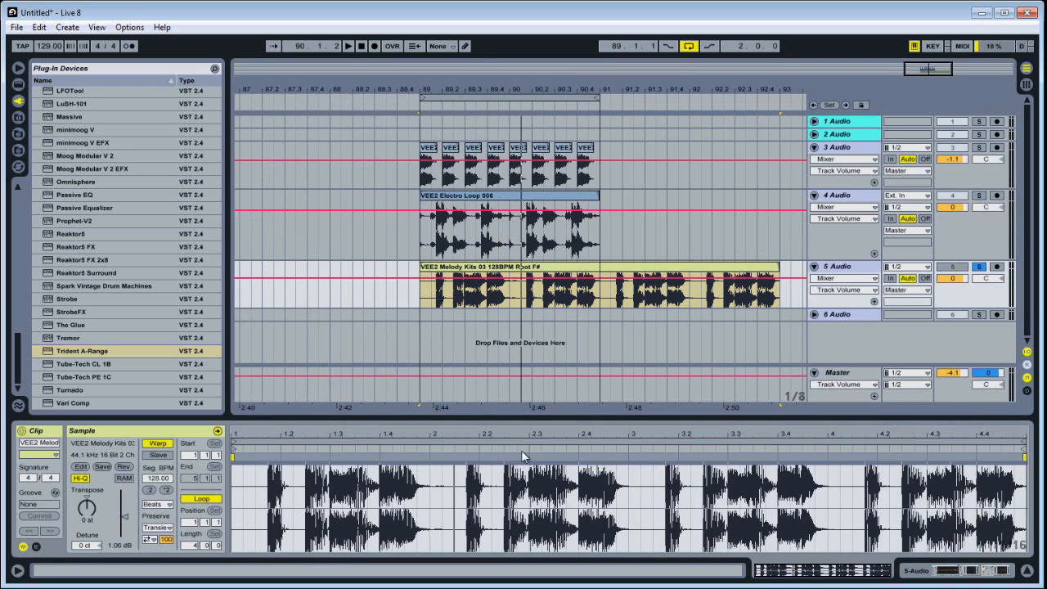
Step: Stop playback and lower the gain of the Melody Kits clip on 5 Audio to -0.34 dB
left_click(923, 570)
key("space")
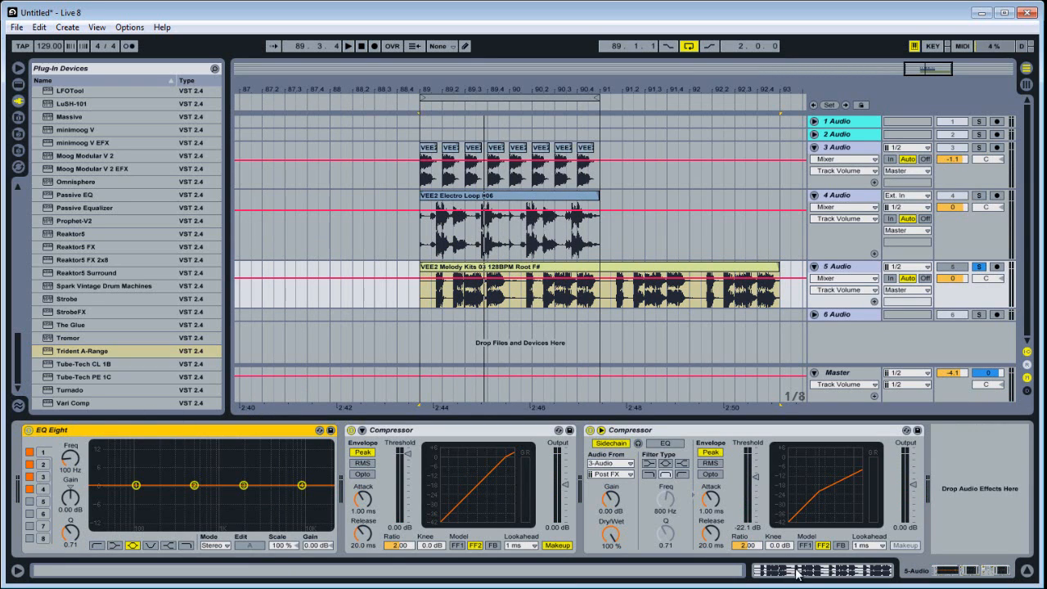
key("shift+Tab")
left_click_drag(128, 522, 113, 524)
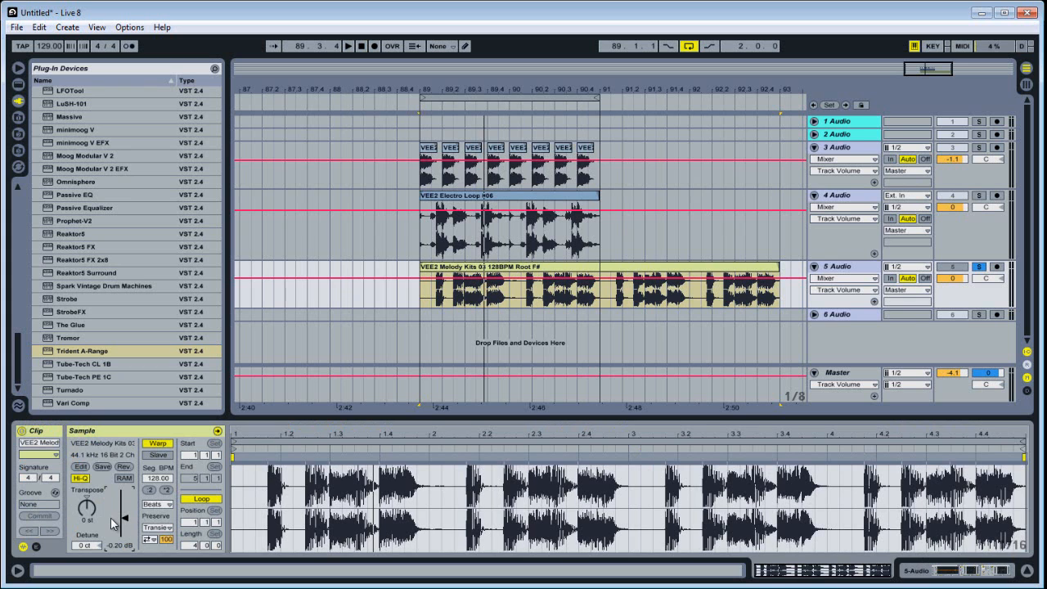
Step: Play 5 Audio and check the levels between the devices in its chain against the clip gain
key("space")
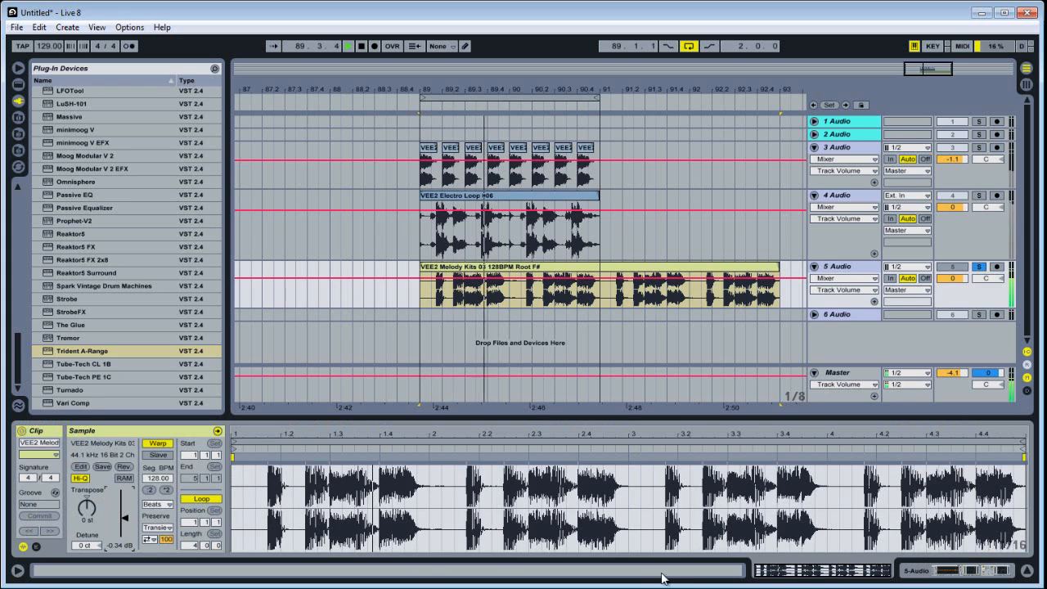
key("shift+Tab")
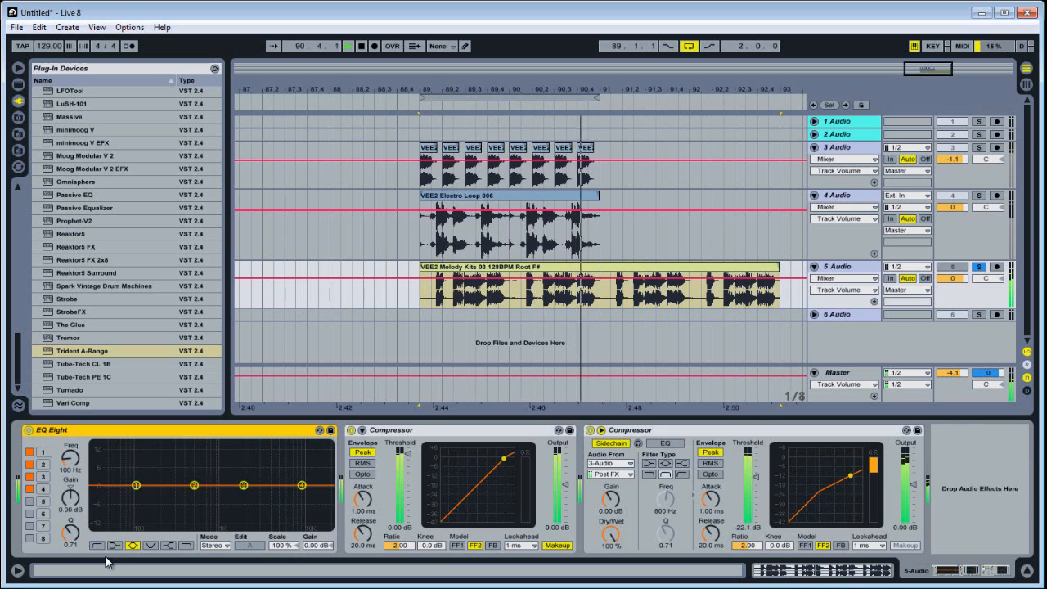
key("shift+Tab")
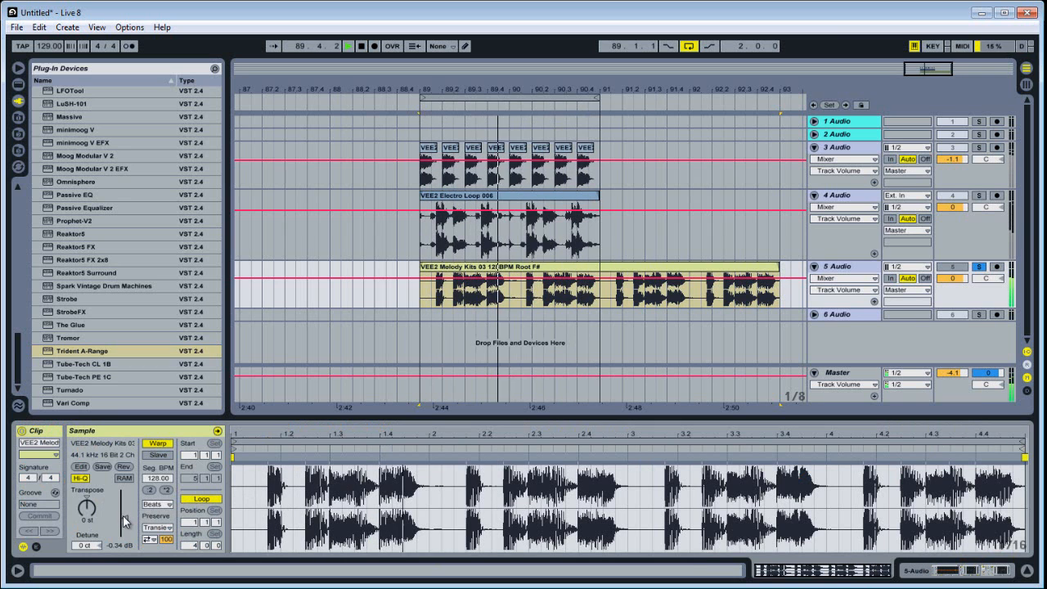
left_click_drag(124, 520, 124, 519)
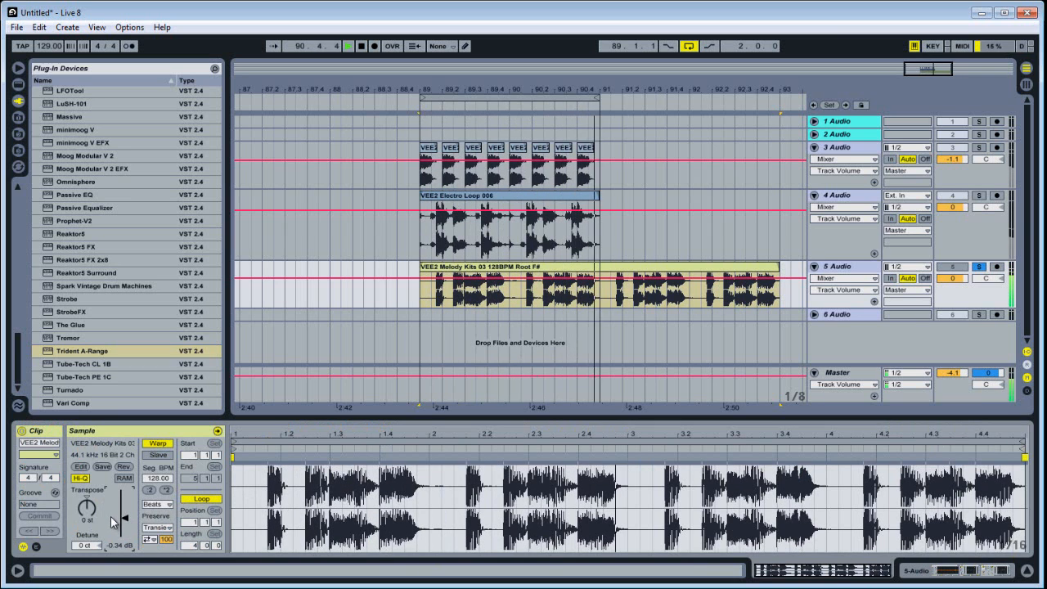
key("shift+Tab")
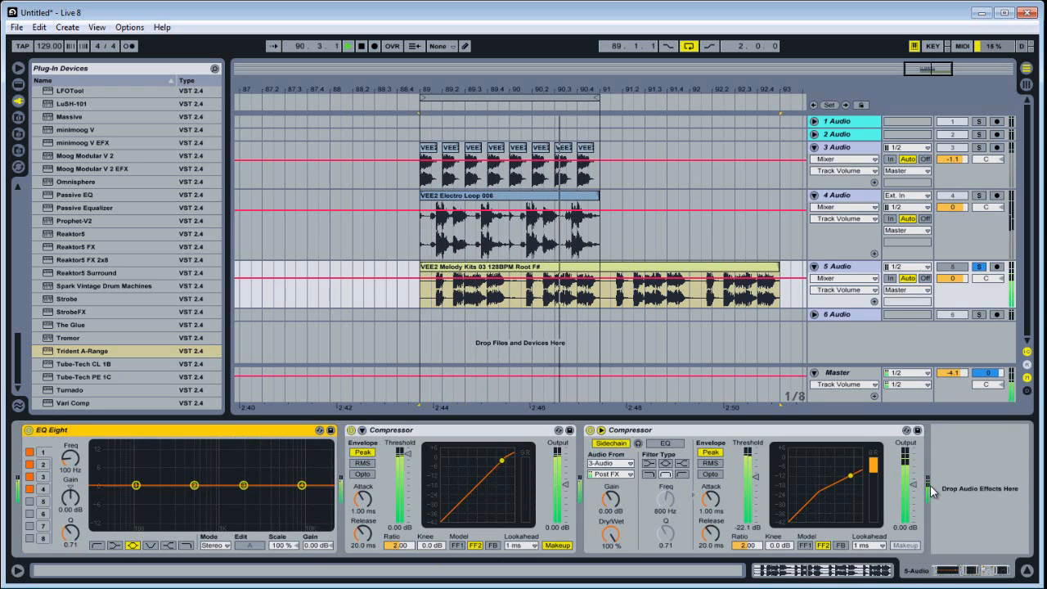
key("space")
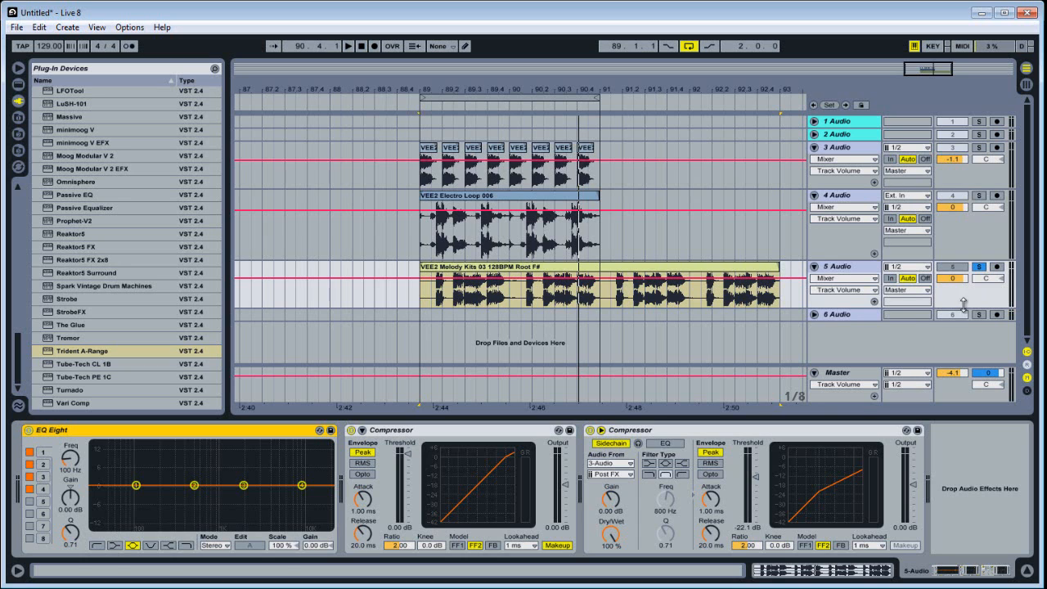
Step: Enlarge 4 Audio and split out a short quiet section of the Electro Loop 006 clip just before 89.4.4
left_click_drag(506, 96, 503, 94)
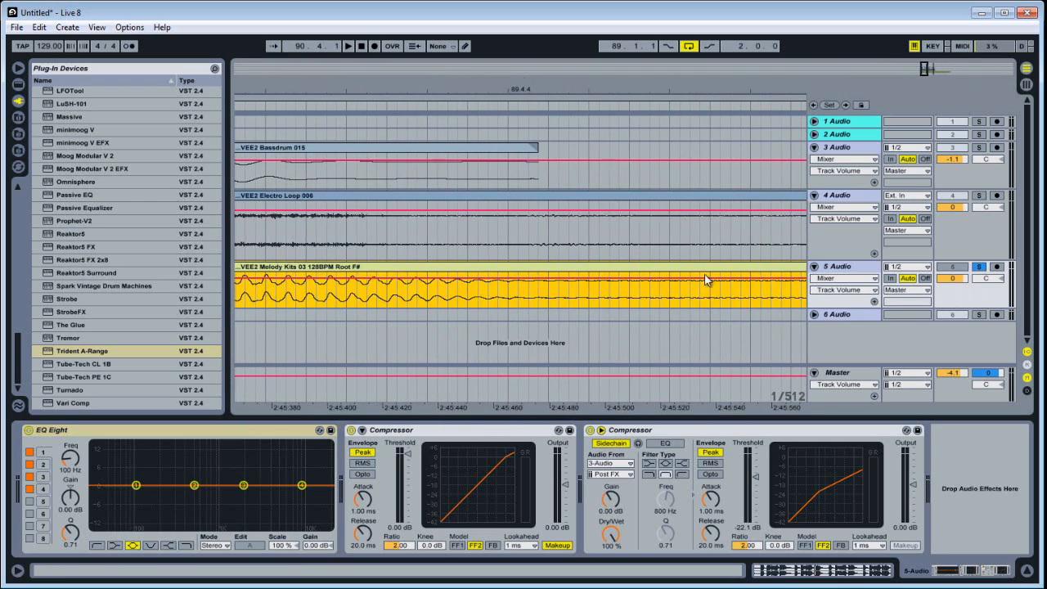
left_click_drag(984, 259, 984, 398)
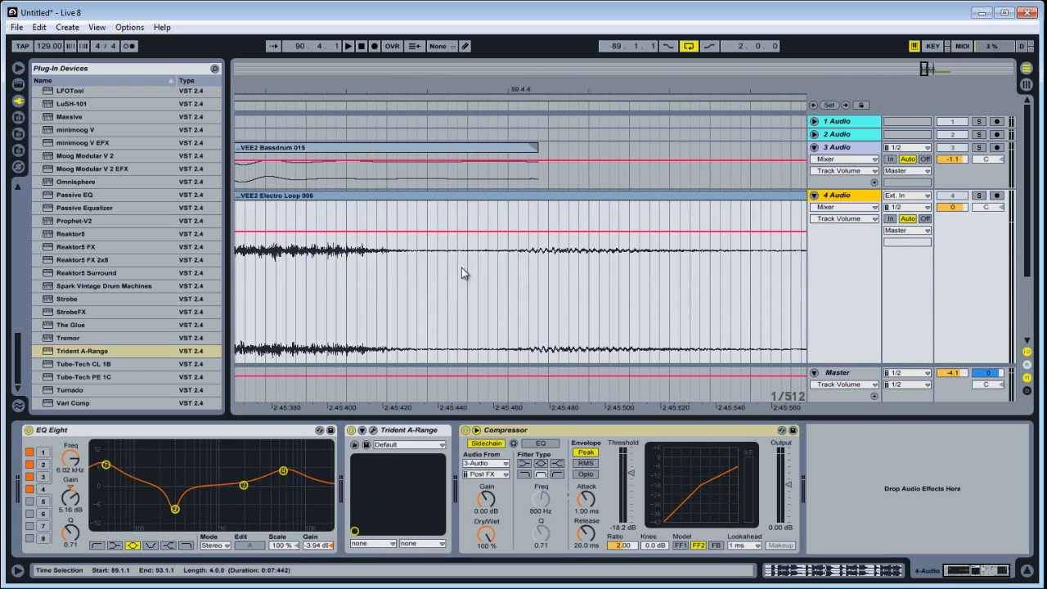
left_click_drag(483, 263, 507, 274)
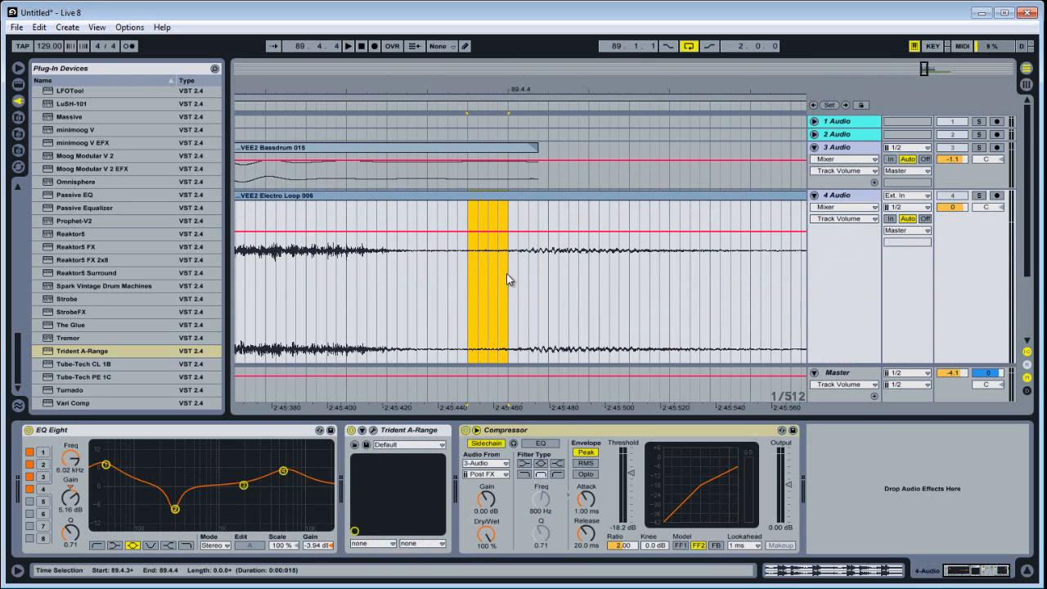
key("ctrl+e")
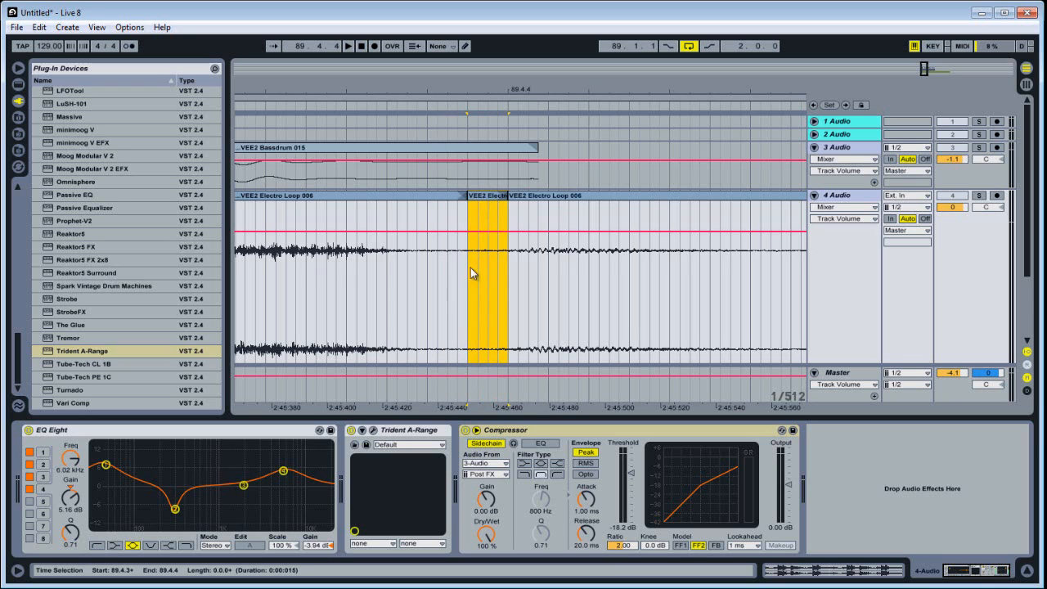
Step: Set the loop region from the selected Electro Loop 006 section and switch arrangement looping off
right_click(483, 190)
left_click(524, 344)
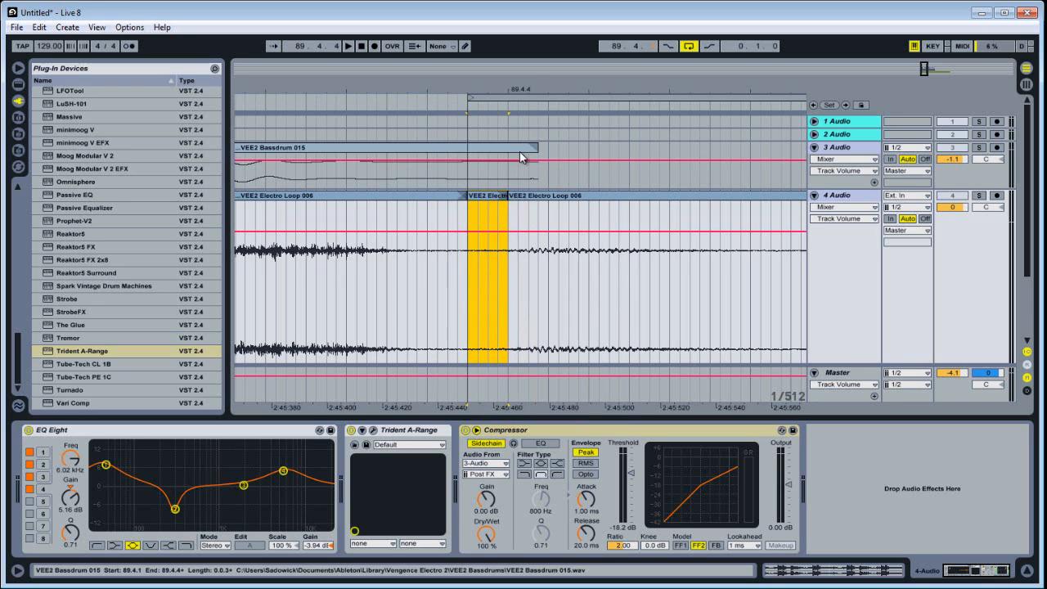
right_click(513, 98)
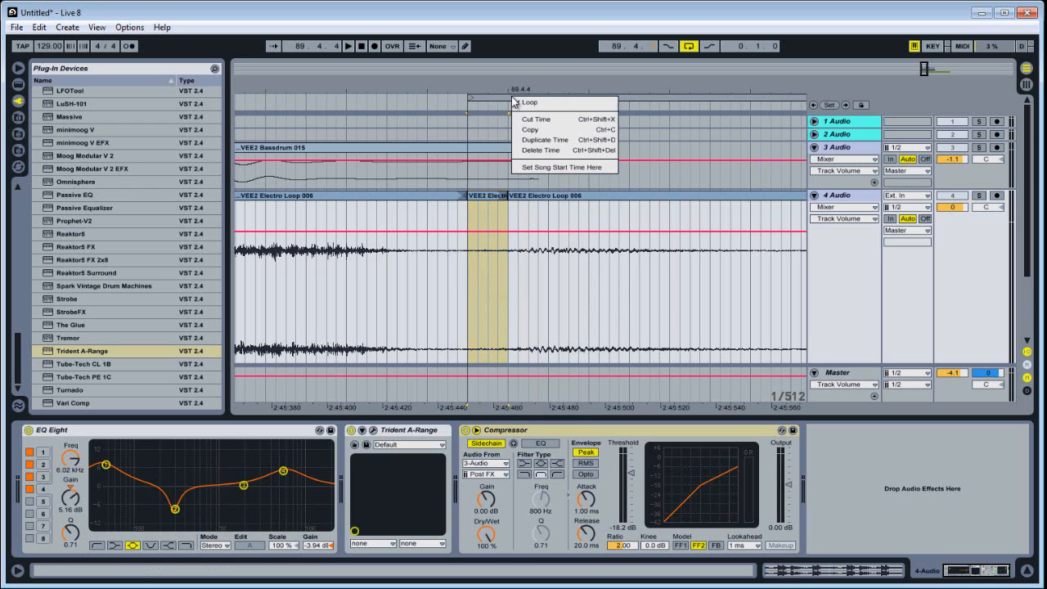
left_click(526, 103)
Step: Examine the Electro Loop 006 waveform on 4 Audio up close in the quiet passage between 89.2.2 and 89.2.3
mouse_move(529, 89)
left_mouse_down()
mouse_move(528, 103)
mouse_move(538, 93)
left_mouse_up()
left_click_drag(534, 199, 417, 211)
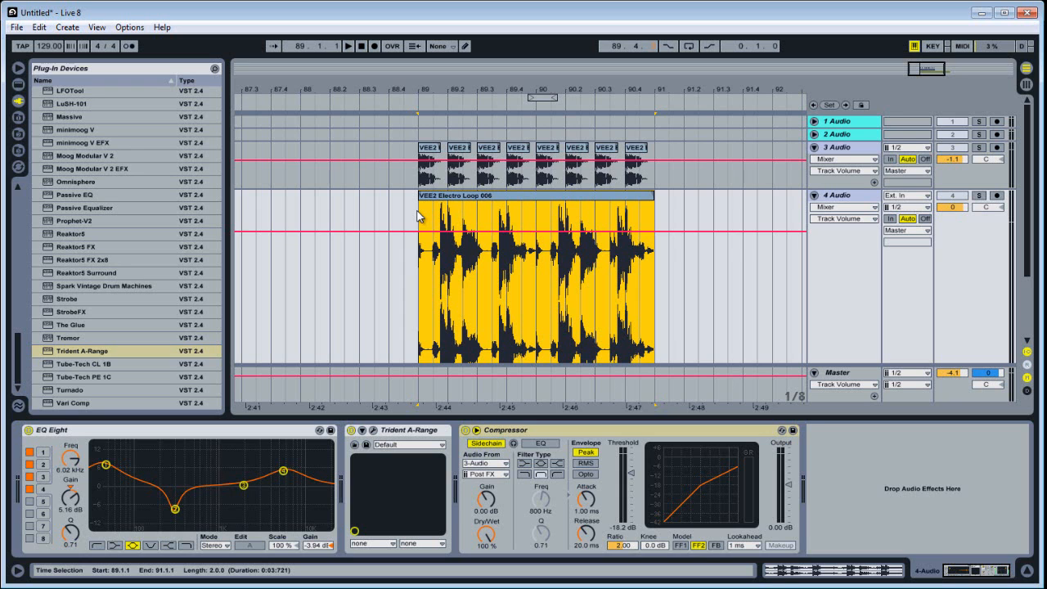
left_click_drag(444, 92, 449, 248)
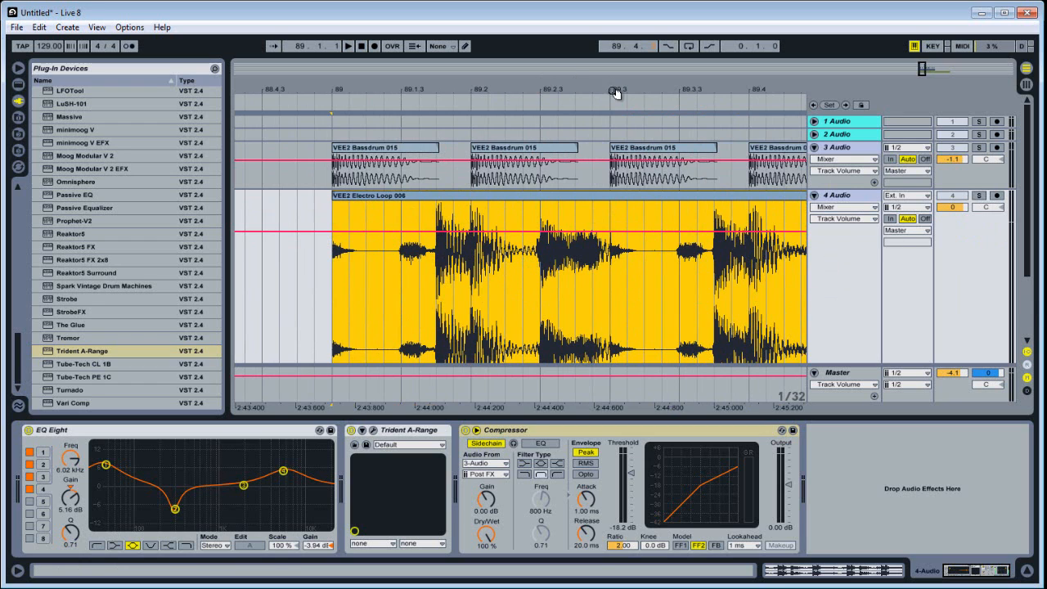
left_click_drag(510, 90, 487, 192)
left_click(528, 203)
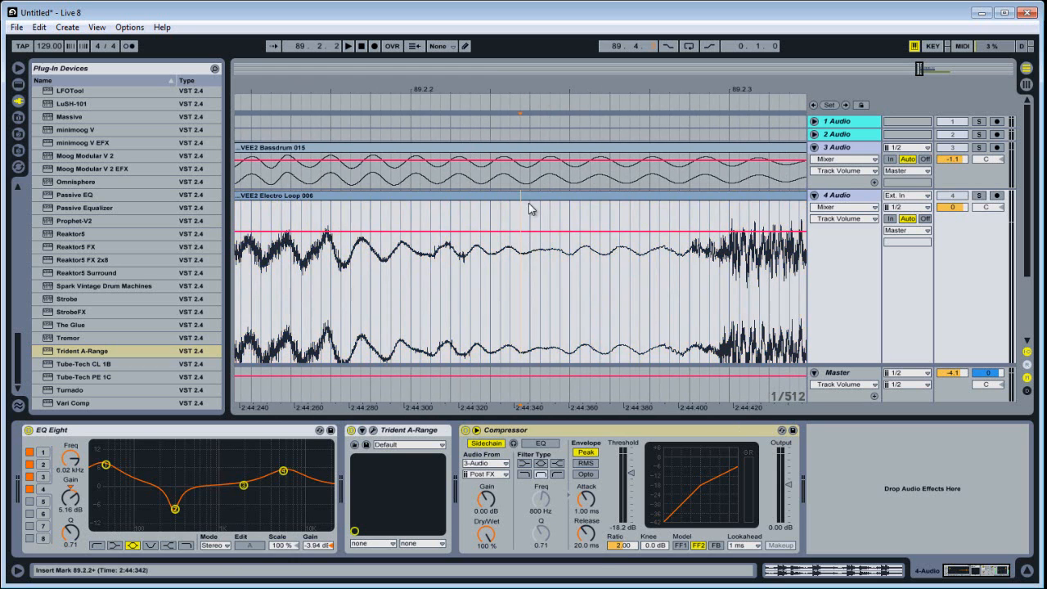
Step: Show the Electro Loop 006 clip's sample settings and lower its gain to -11.8 dB
left_click(534, 195)
left_click(839, 572)
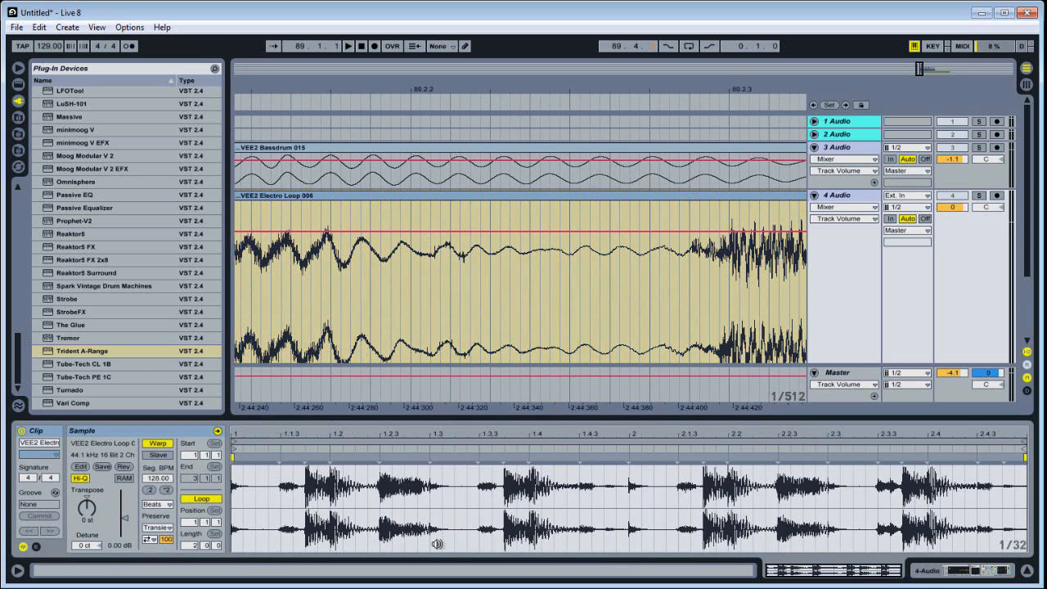
left_click_drag(123, 520, 123, 528)
left_click_drag(578, 89, 426, 115)
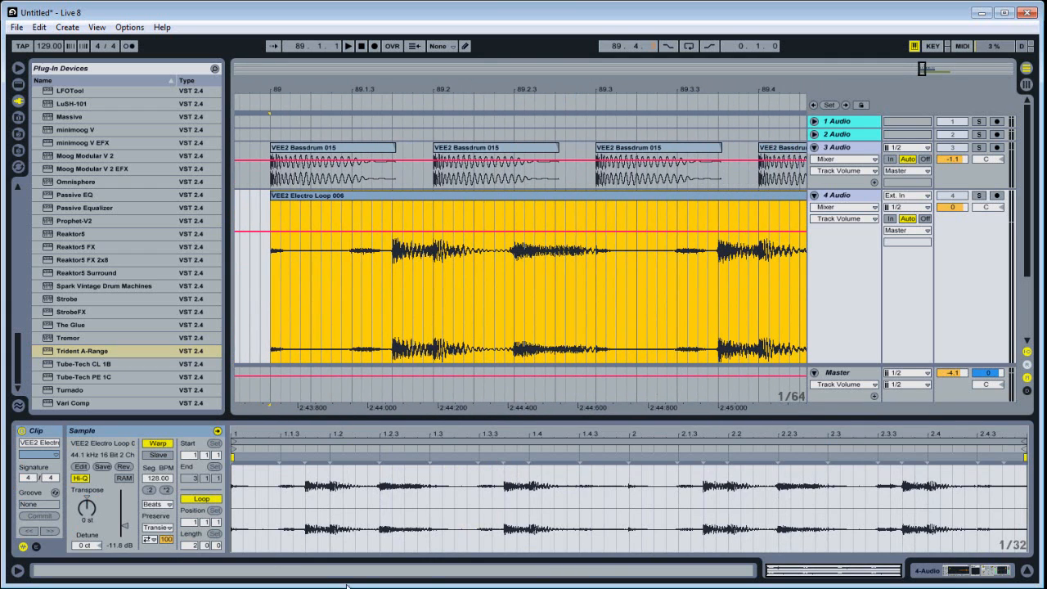
Step: Solo 4 Audio, play it back, and set the Electro Loop 006 clip gain to -0.94 dB
left_click(978, 195)
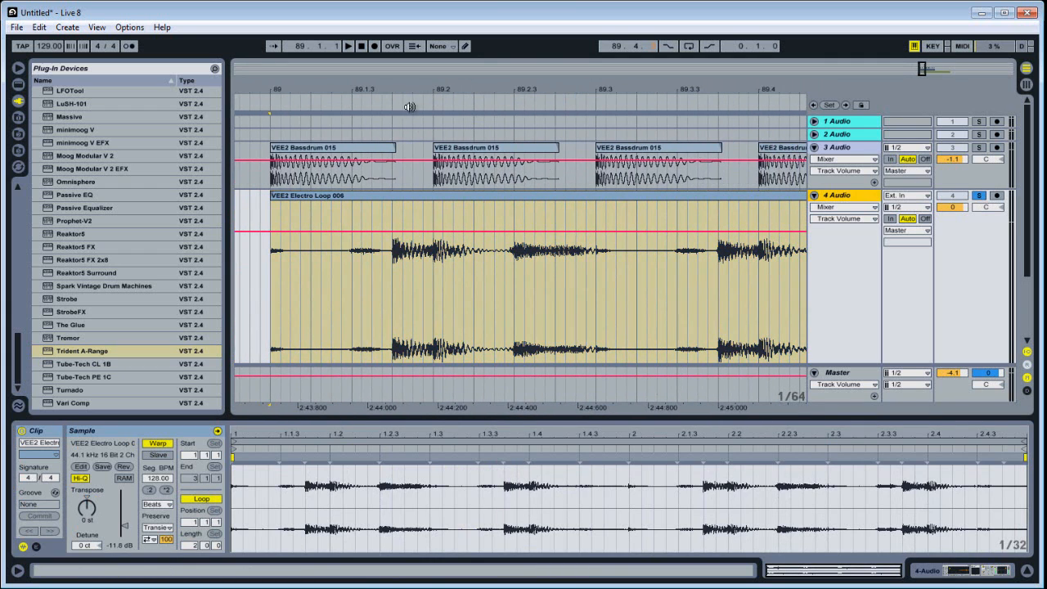
key("space")
left_click_drag(117, 554, 112, 529)
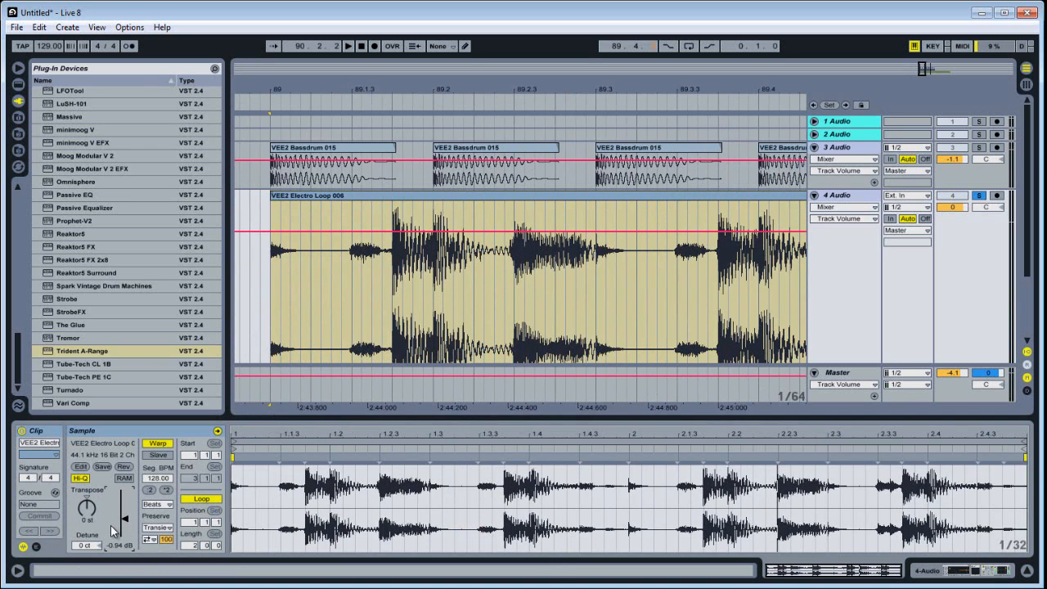
Step: Inspect the near-silent part of Electro Loop 006 after 89.1.2 at sample level, enlarging 4 Audio and selecting a short range
left_click(491, 266)
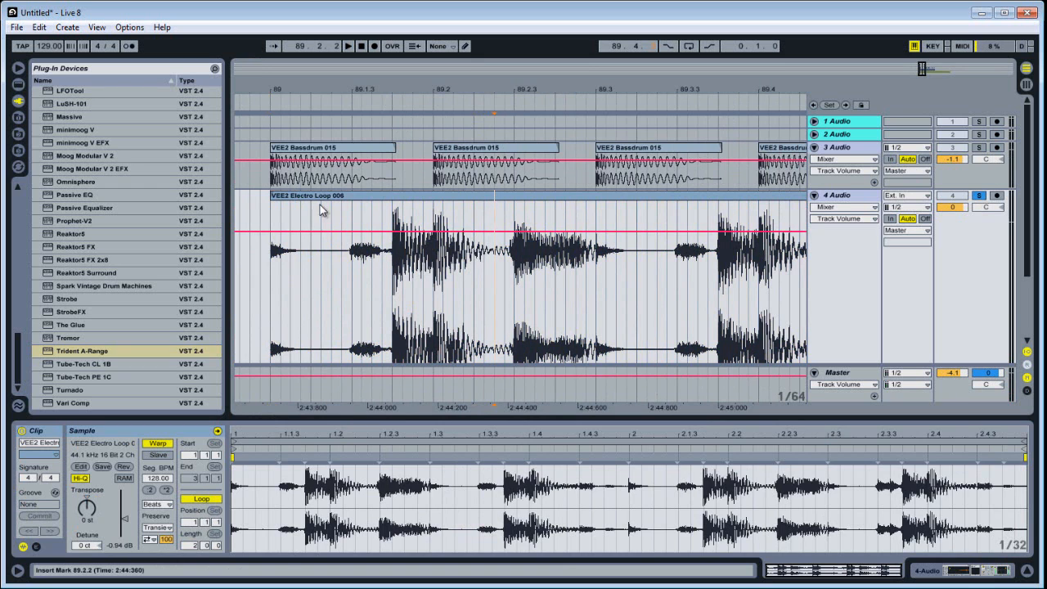
left_click(331, 271)
left_click_drag(334, 271, 362, 271)
mouse_move(318, 89)
left_mouse_down()
mouse_move(481, 100)
mouse_move(467, 93)
mouse_move(491, 246)
left_mouse_up()
left_click(462, 236)
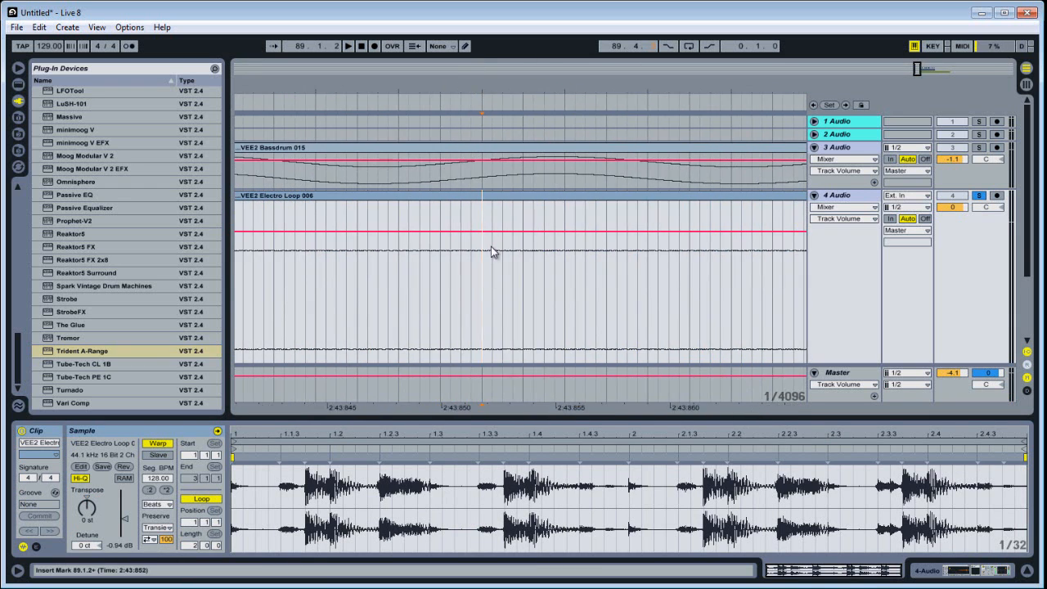
left_click_drag(460, 87, 460, 89)
left_click_drag(952, 299, 952, 380)
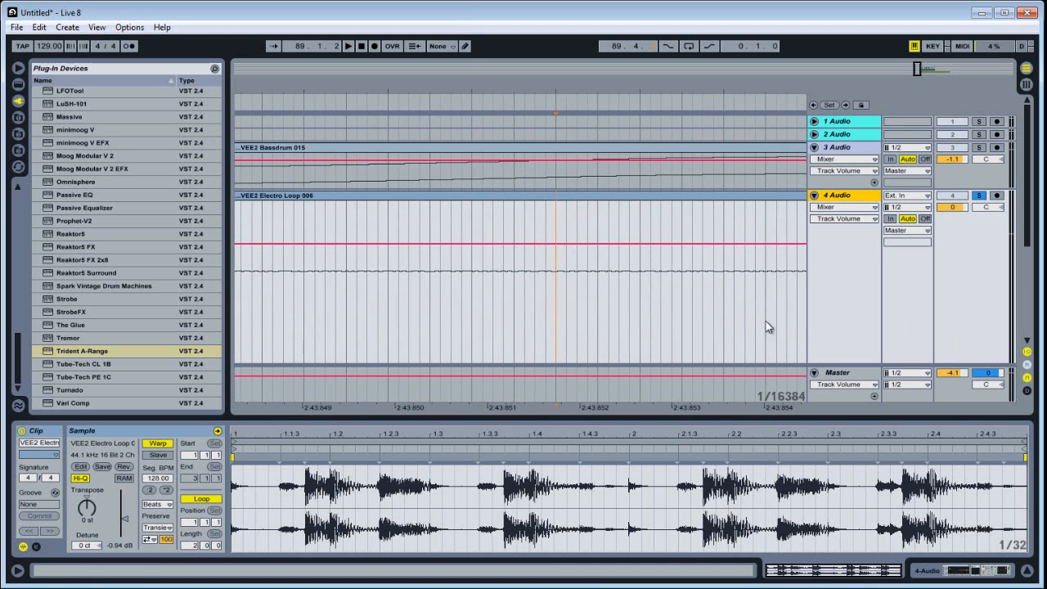
left_click_drag(410, 275, 507, 287)
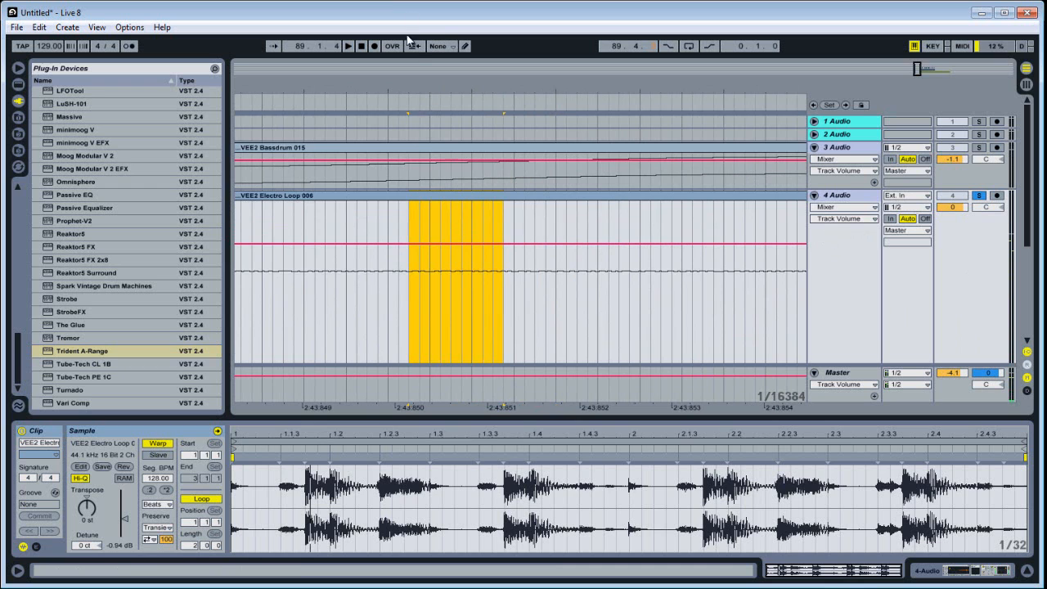
Step: Return to an overview of the arrangement and reduce the heights of the 4 Audio and 5 Audio tracks
left_click_drag(432, 93, 434, 90)
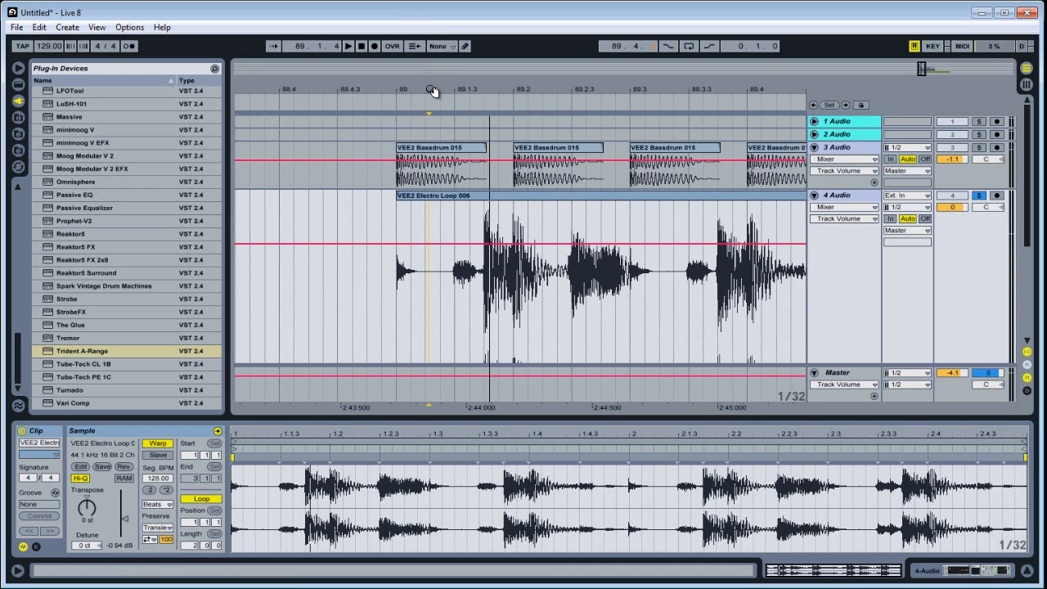
left_click_drag(434, 90, 526, 95)
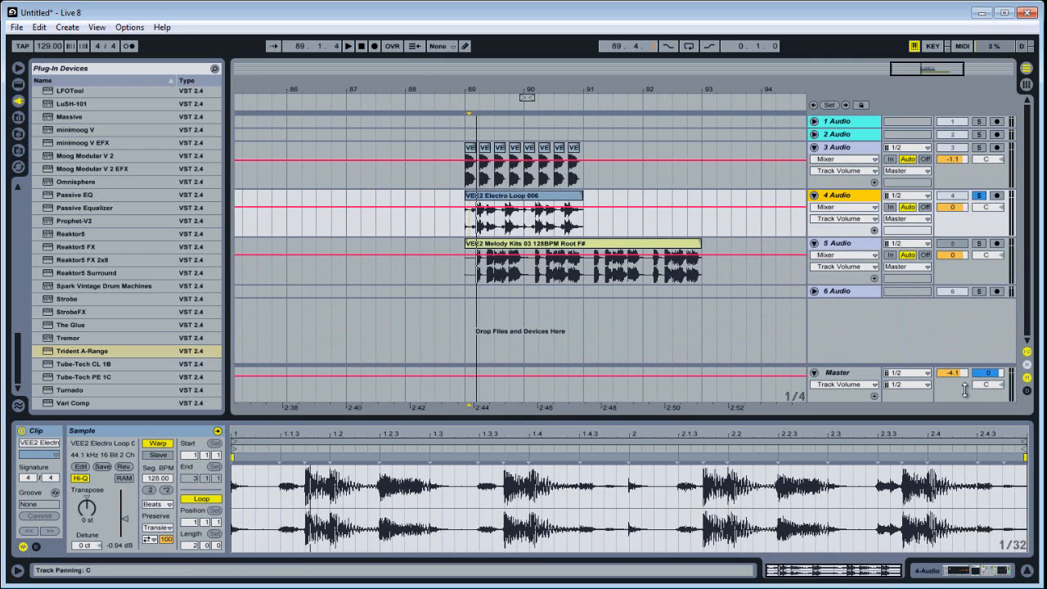
left_click(966, 391)
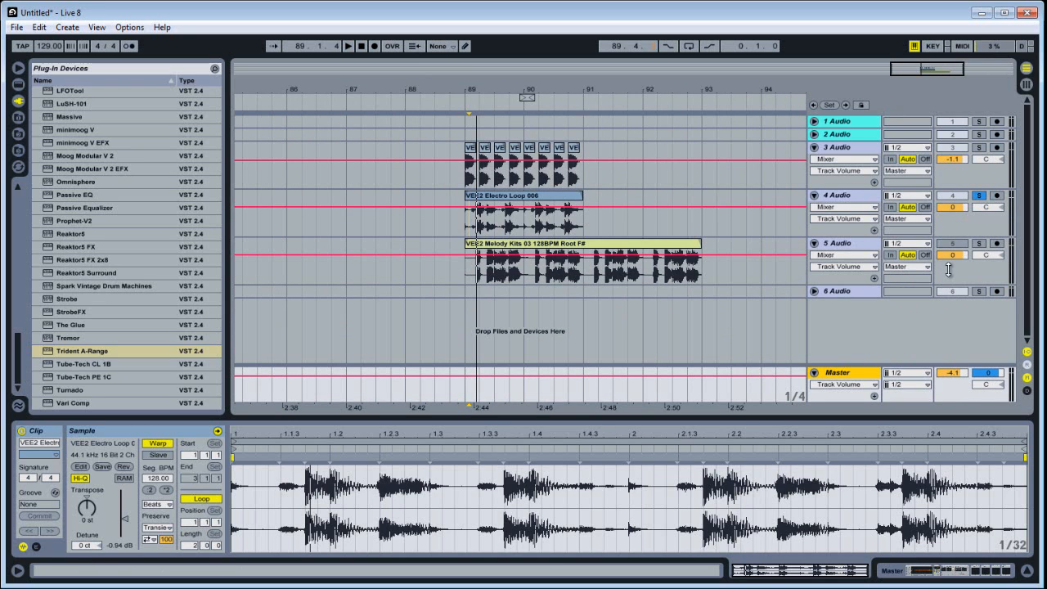
left_click_drag(951, 270, 973, 224)
Step: Review the Master track's device chain, and show the device chain of 3 Audio
left_click(950, 394)
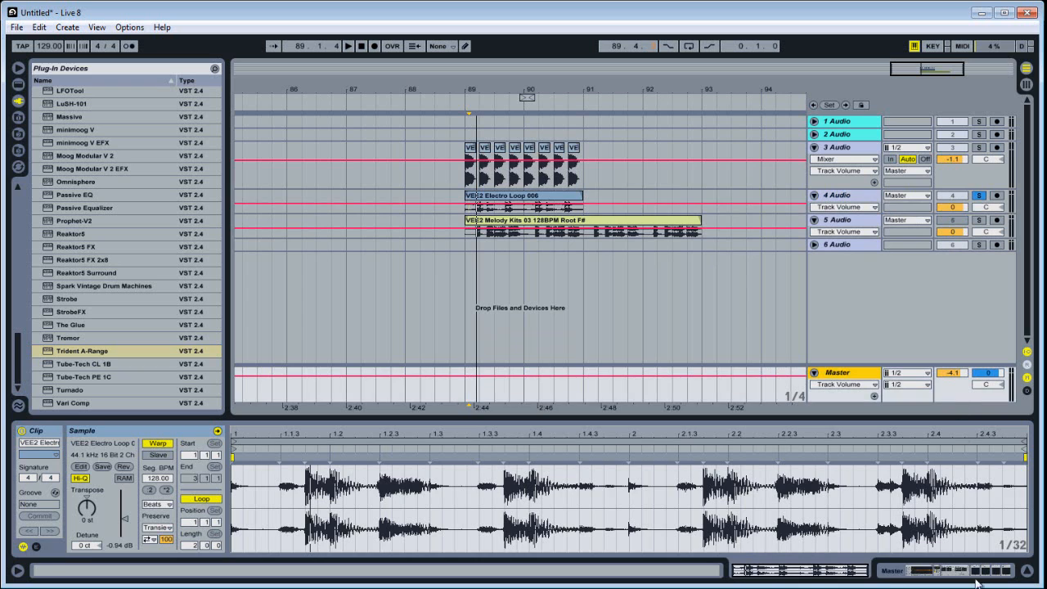
left_click(972, 570)
left_click_drag(952, 572, 848, 575)
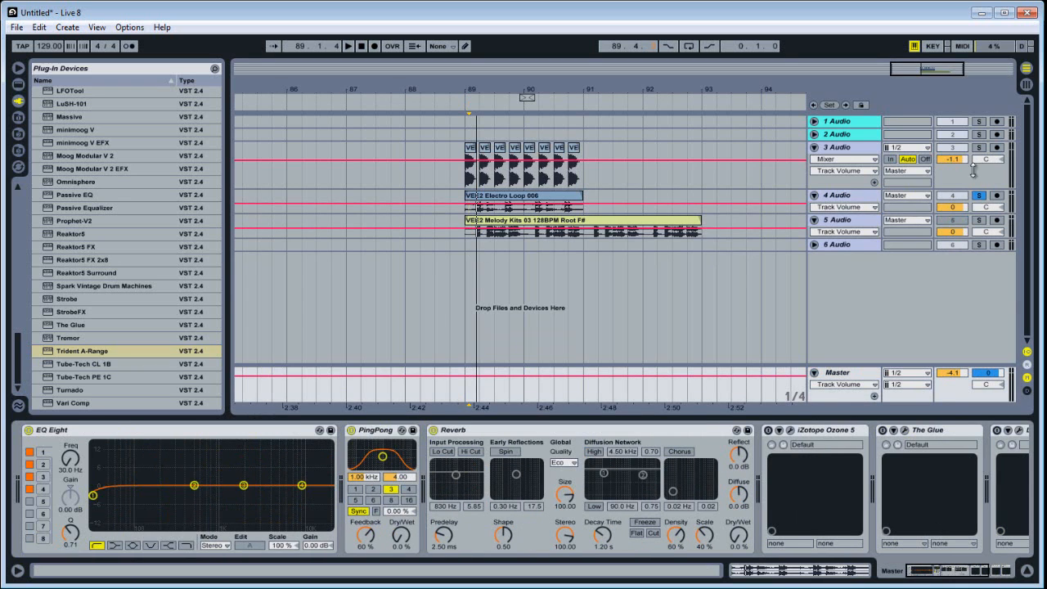
left_click(836, 147)
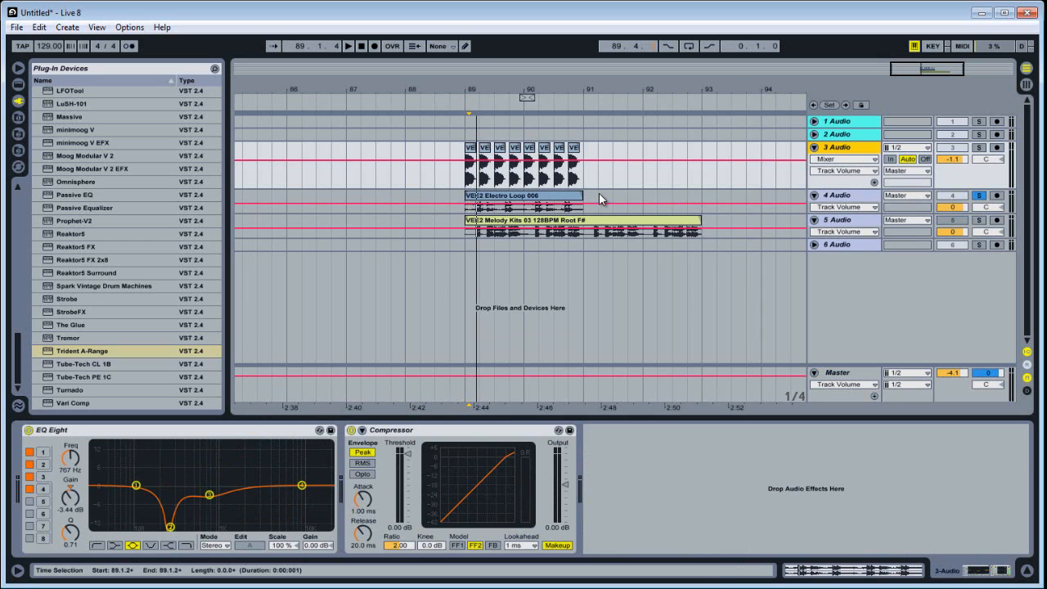